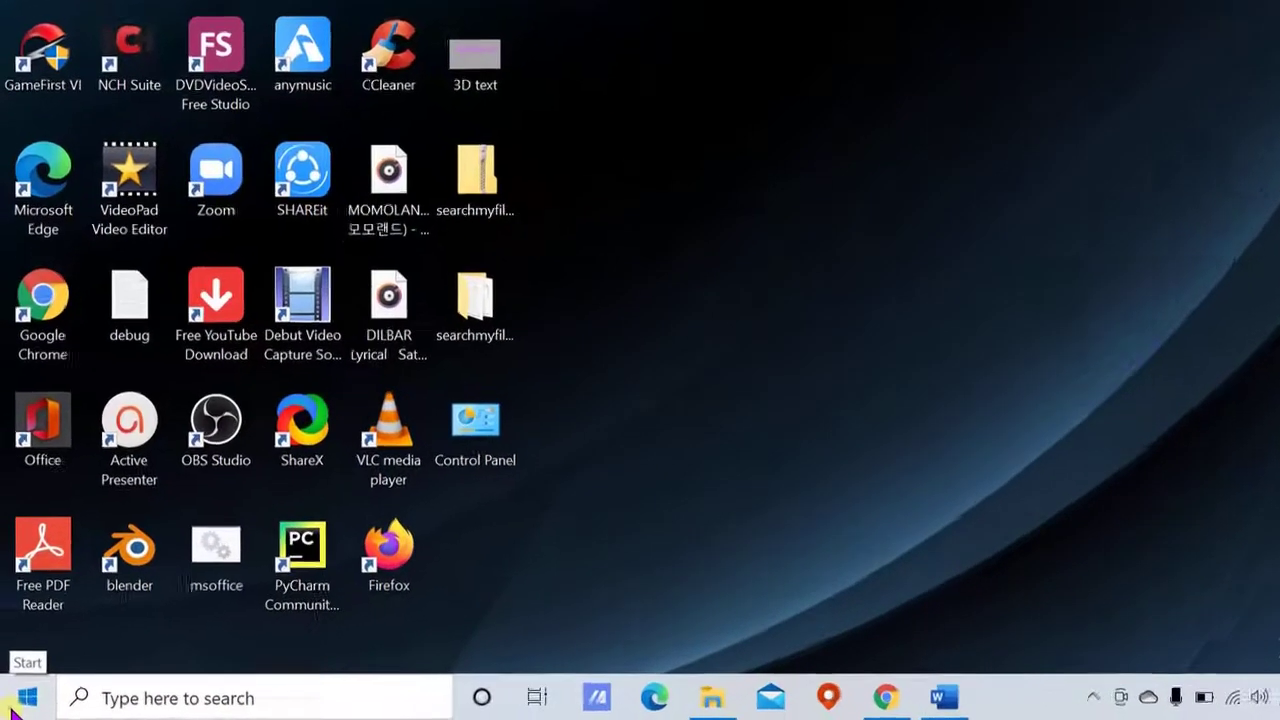
Step: Turn off downloads from other PCs in the Delivery Optimization settings of Windows Update & Security
{"action": "left_click", "coordinate": [24, 700]}
{"action": "left_click", "coordinate": [49, 503]}
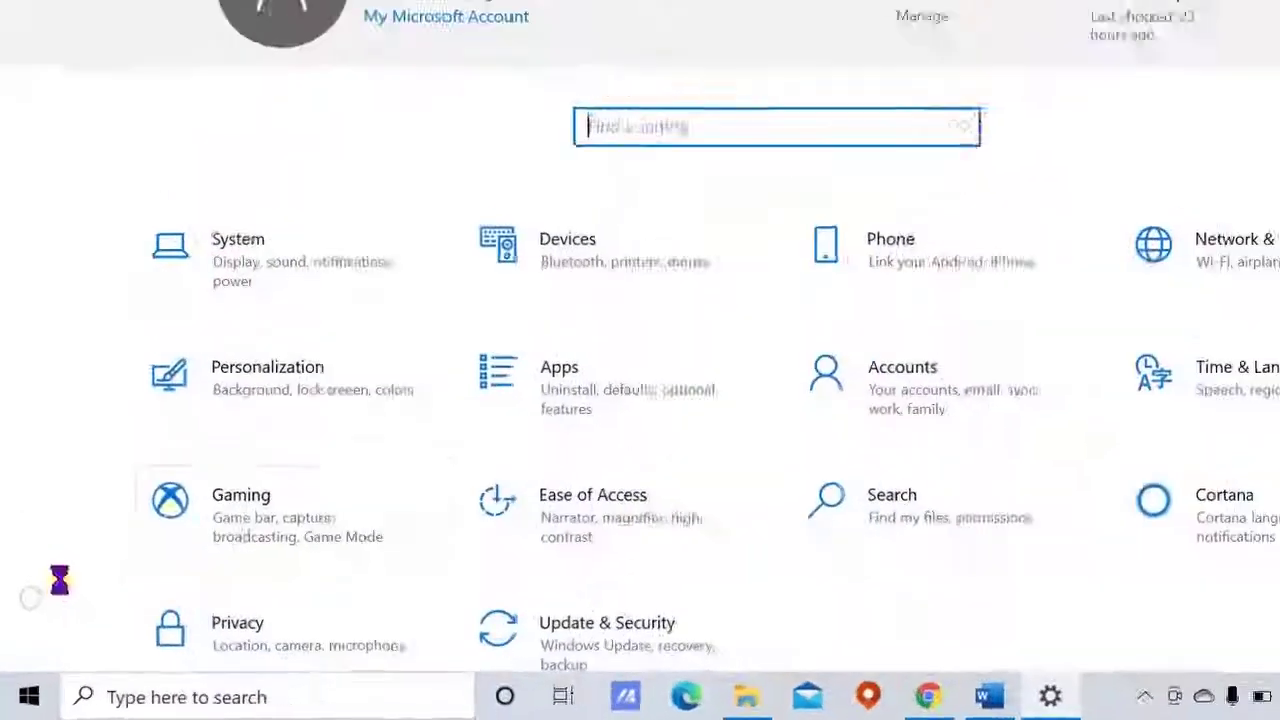
{"action": "scroll", "coordinate": [495, 650], "scroll_direction": "down", "scroll_amount": 1}
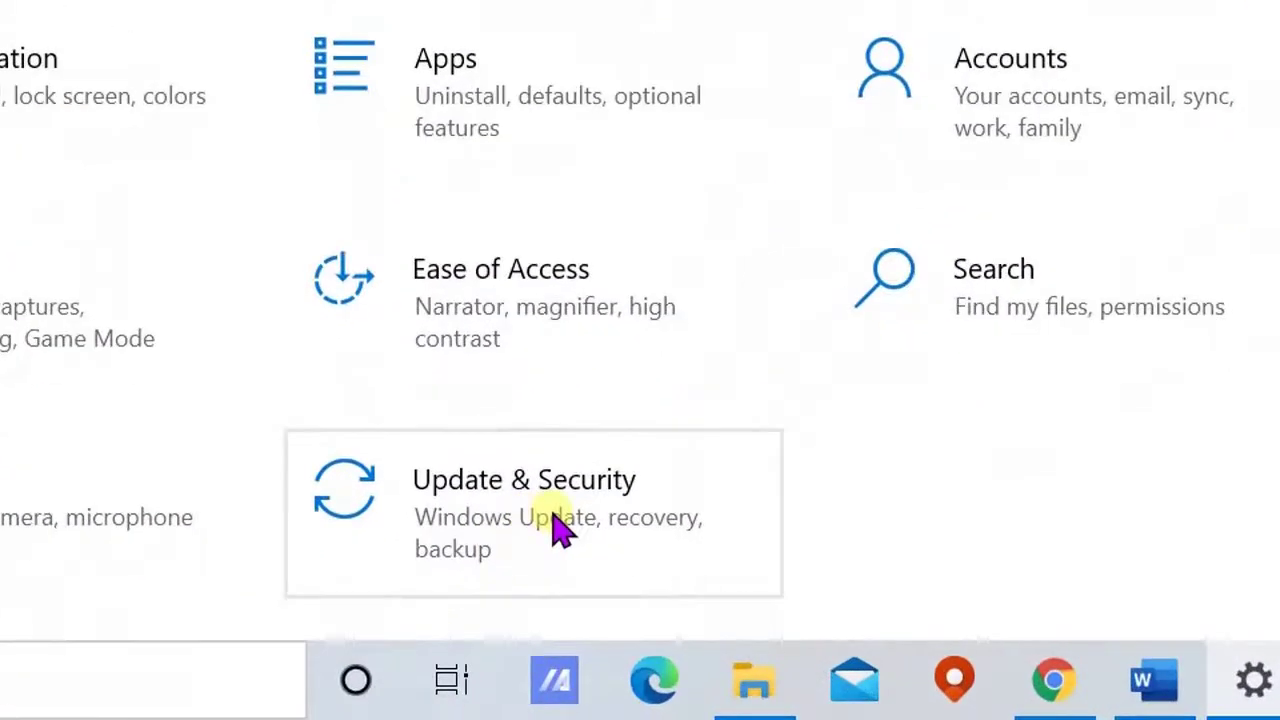
{"action": "left_click", "coordinate": [560, 525]}
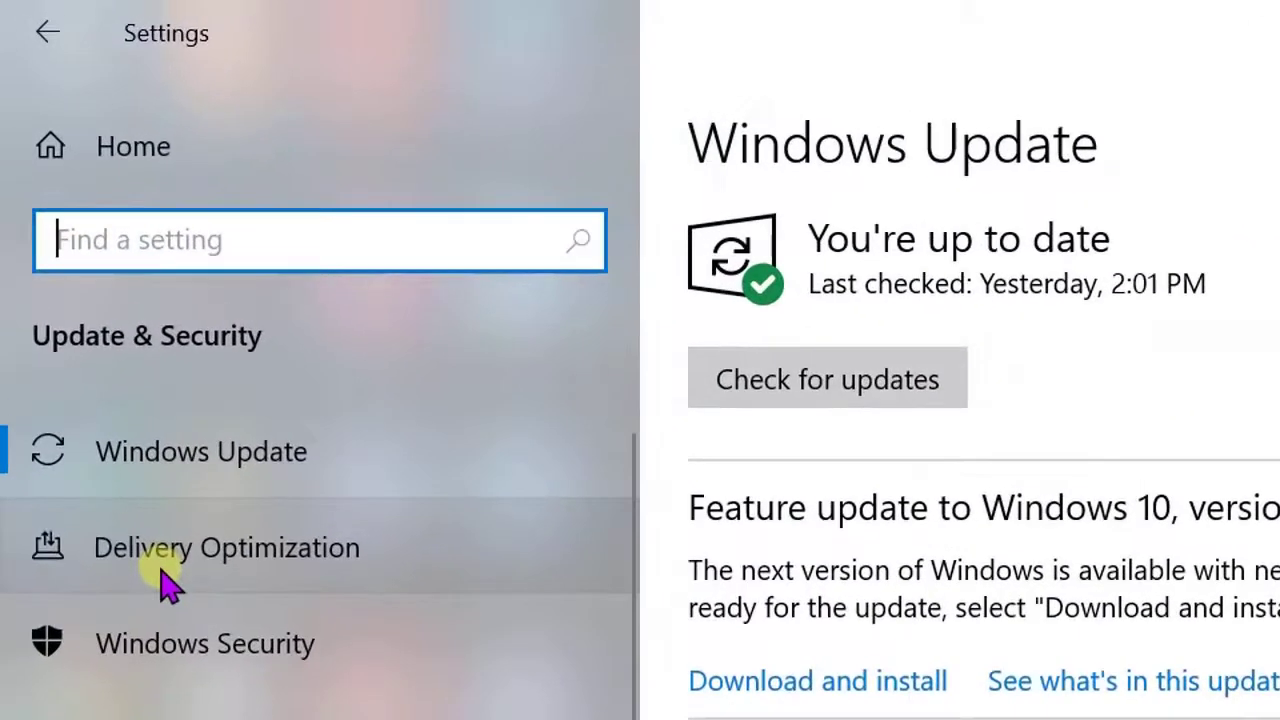
{"action": "left_click", "coordinate": [163, 585]}
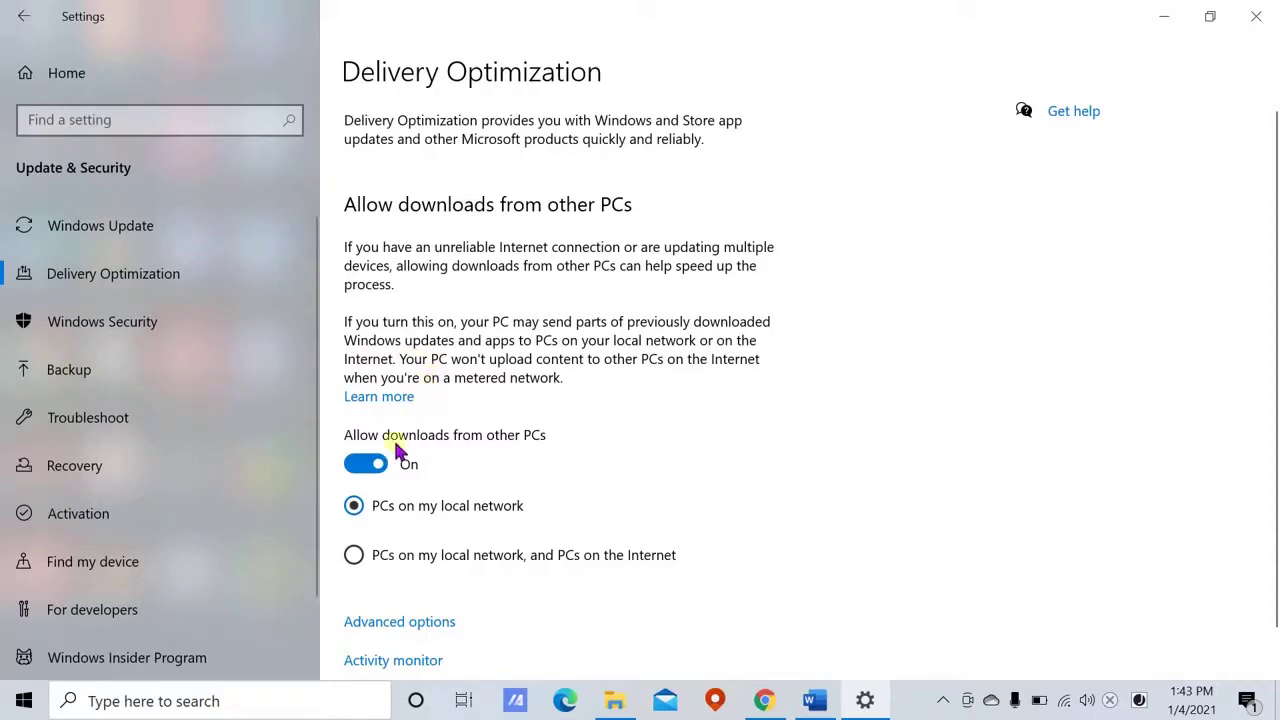
{"action": "scroll", "coordinate": [385, 460], "scroll_direction": "down", "scroll_amount": 1}
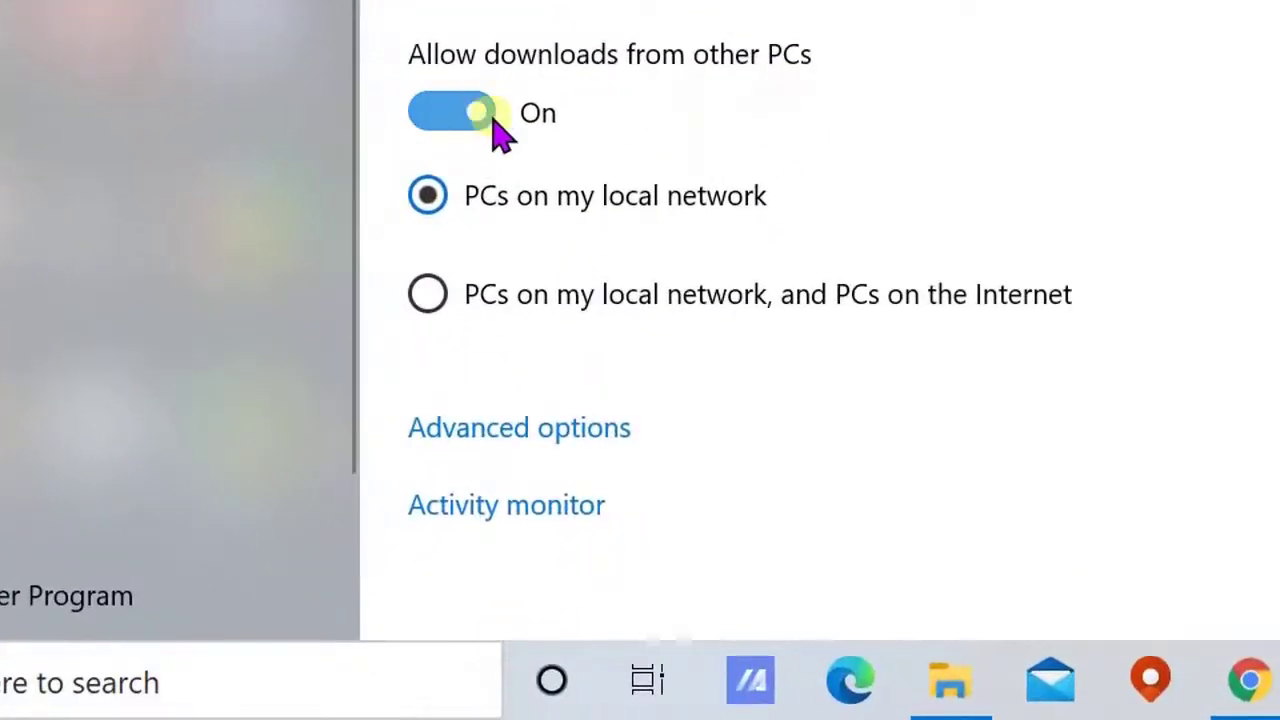
{"action": "left_click", "coordinate": [484, 114]}
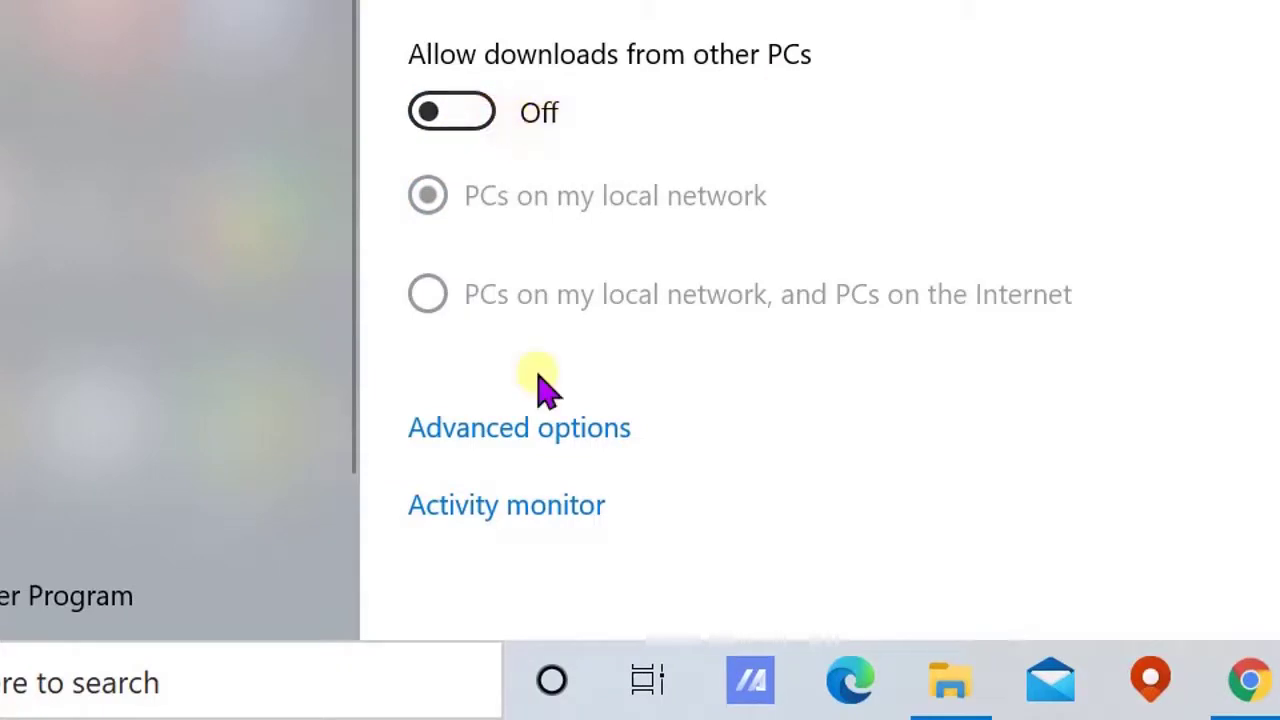
Step: In Delivery Optimization's advanced options, enable both upload limits, setting upload bandwidth to 5% and the monthly upload limit to 5 GB
{"action": "left_click", "coordinate": [506, 451]}
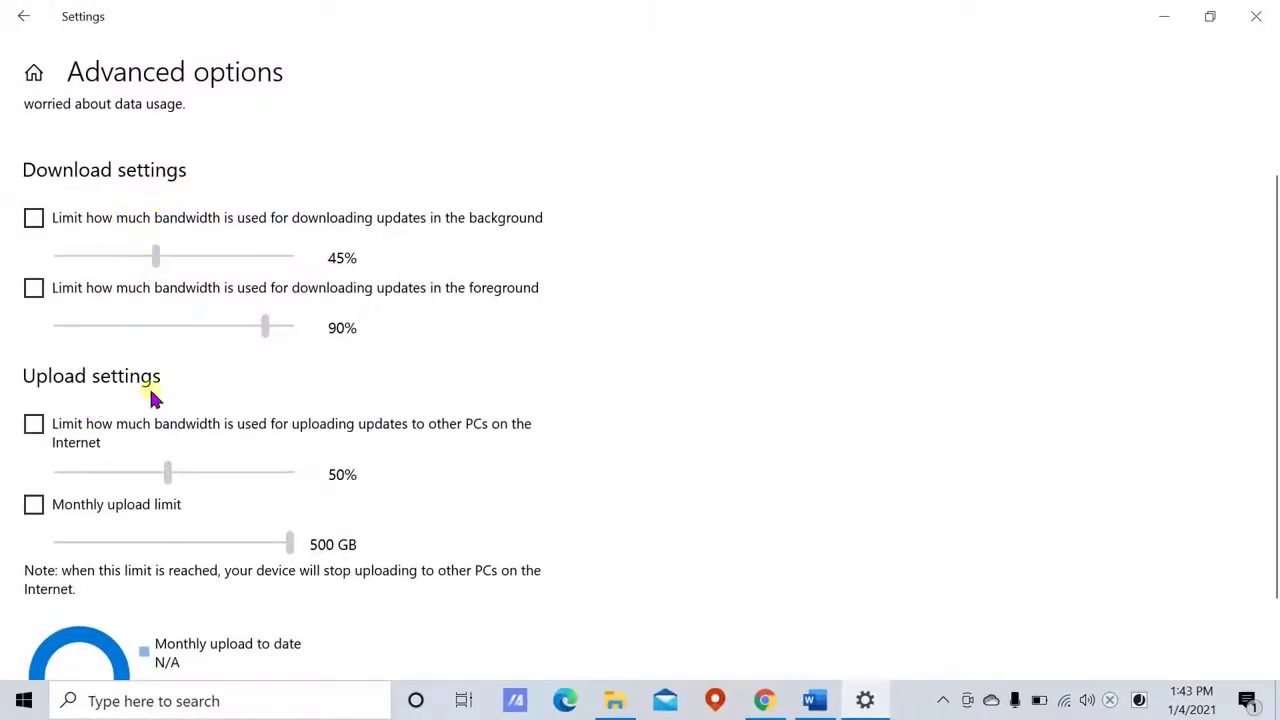
{"action": "scroll", "coordinate": [63, 360], "scroll_direction": "down", "scroll_amount": 2}
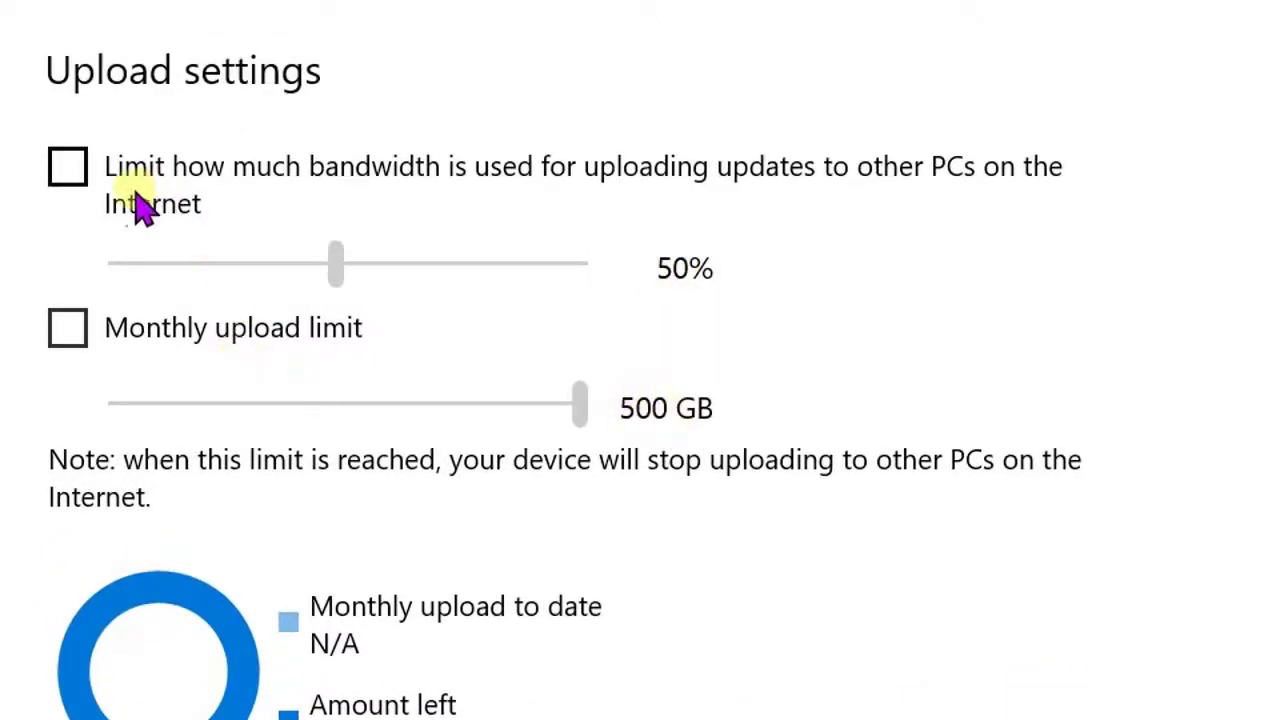
{"action": "left_click", "coordinate": [68, 168]}
{"action": "left_click", "coordinate": [68, 328]}
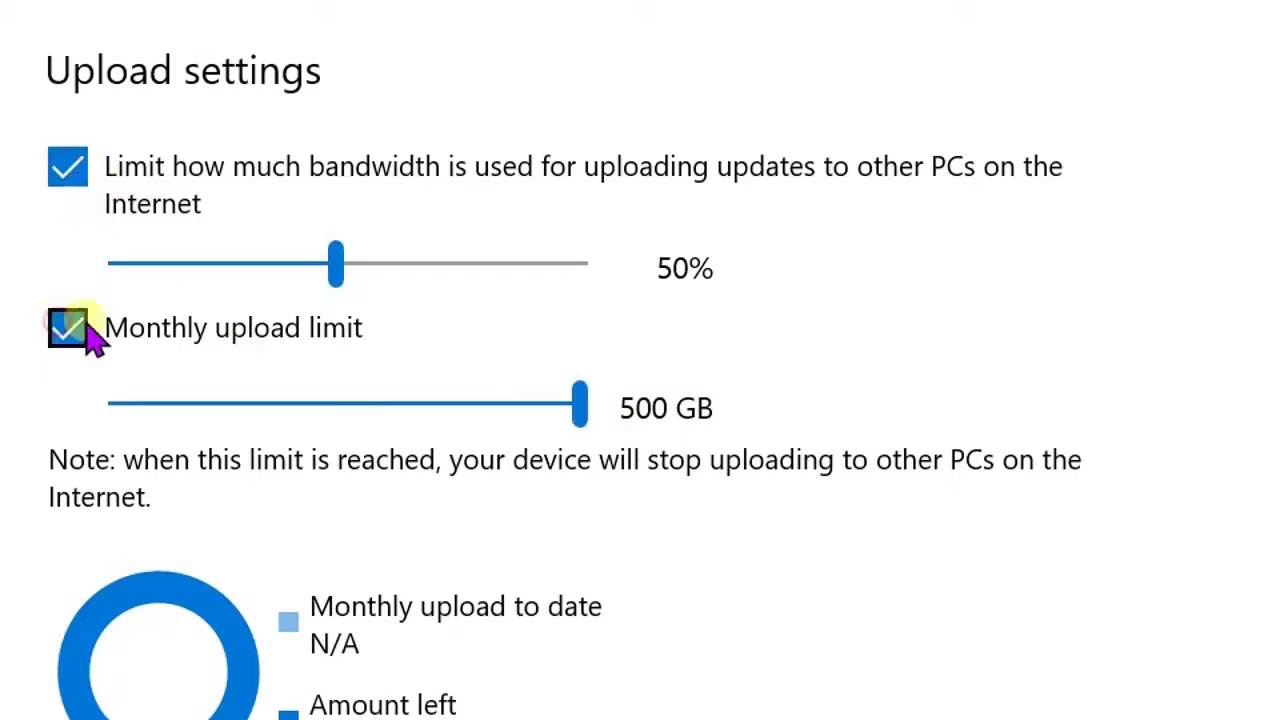
{"action": "left_click_drag", "start_coordinate": [336, 265], "coordinate": [116, 265]}
{"action": "left_click_drag", "start_coordinate": [580, 407], "coordinate": [103, 418]}
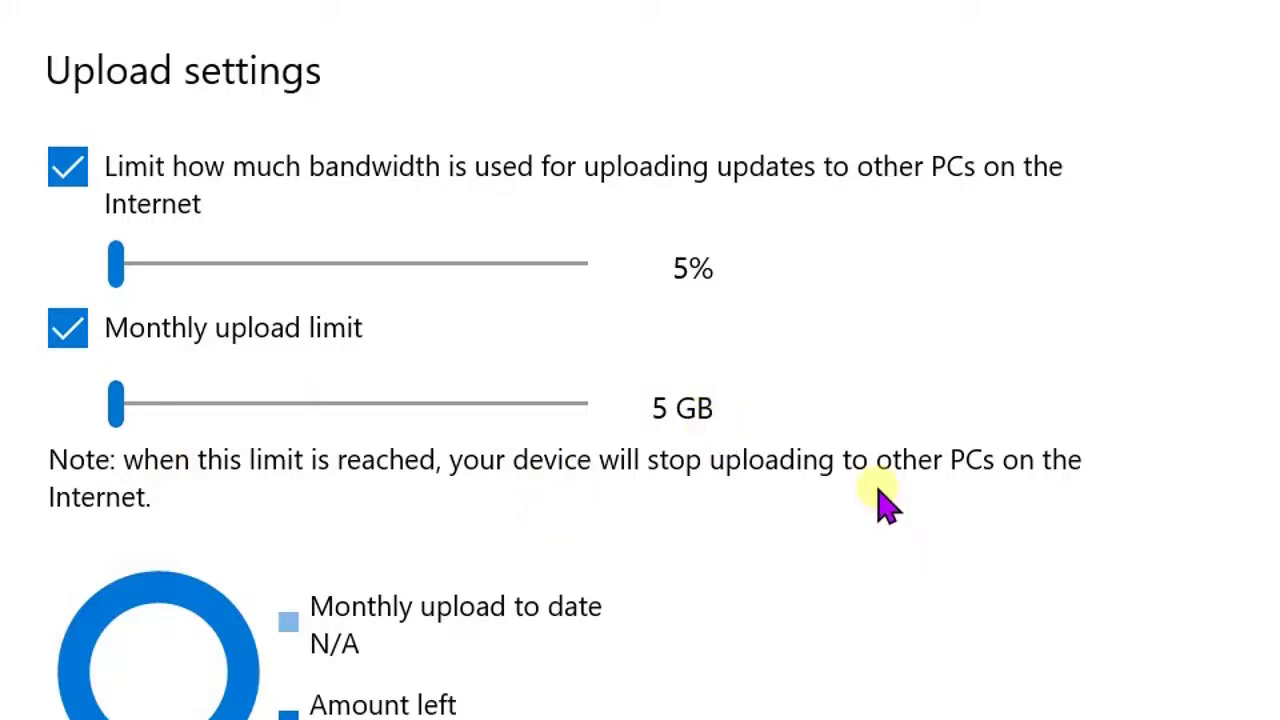
Step: Disable the monthly upload limit and the upload bandwidth limit, and return to the Delivery Optimization page
{"action": "left_click", "coordinate": [66, 332]}
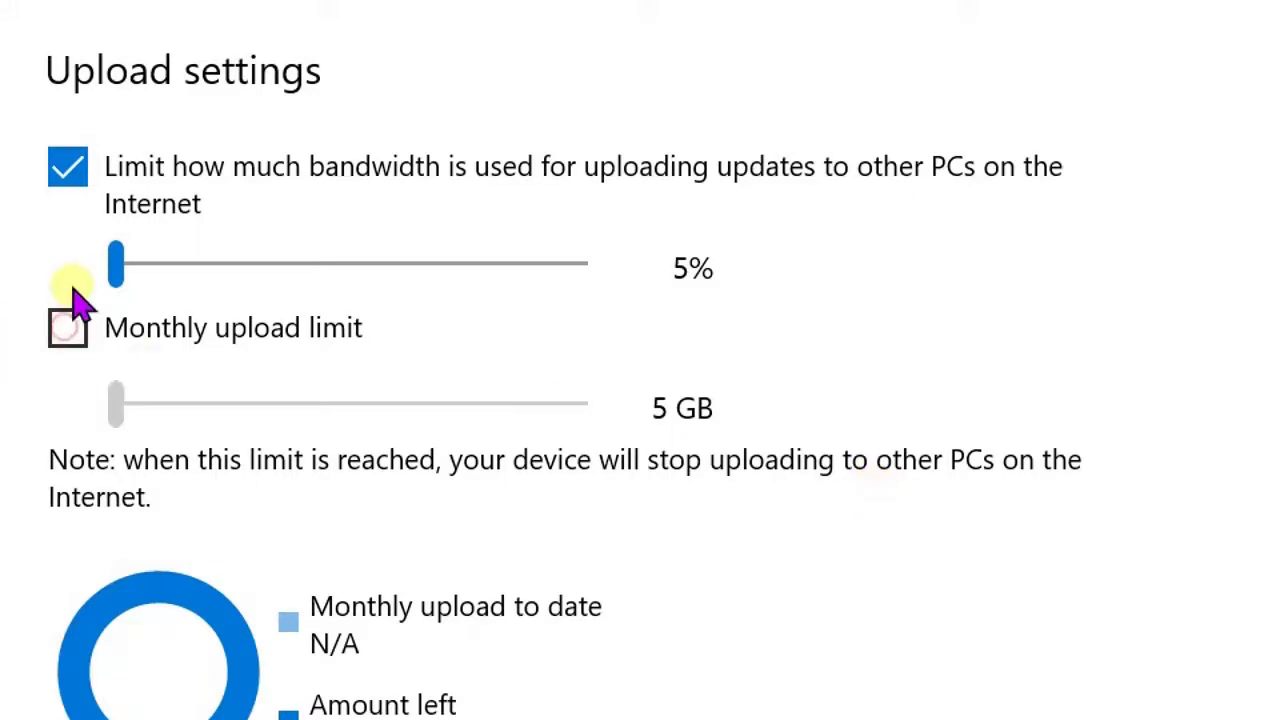
{"action": "left_click", "coordinate": [70, 175]}
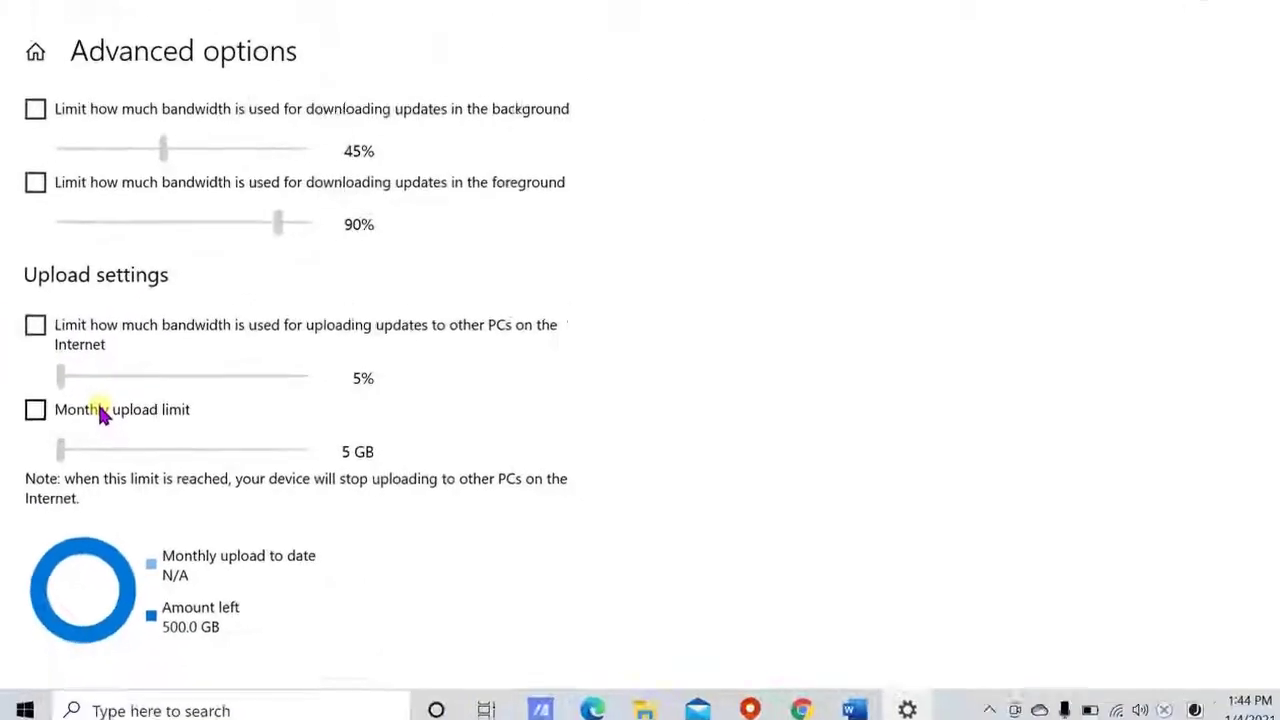
{"action": "scroll", "coordinate": [97, 418], "scroll_direction": "down", "scroll_amount": 1}
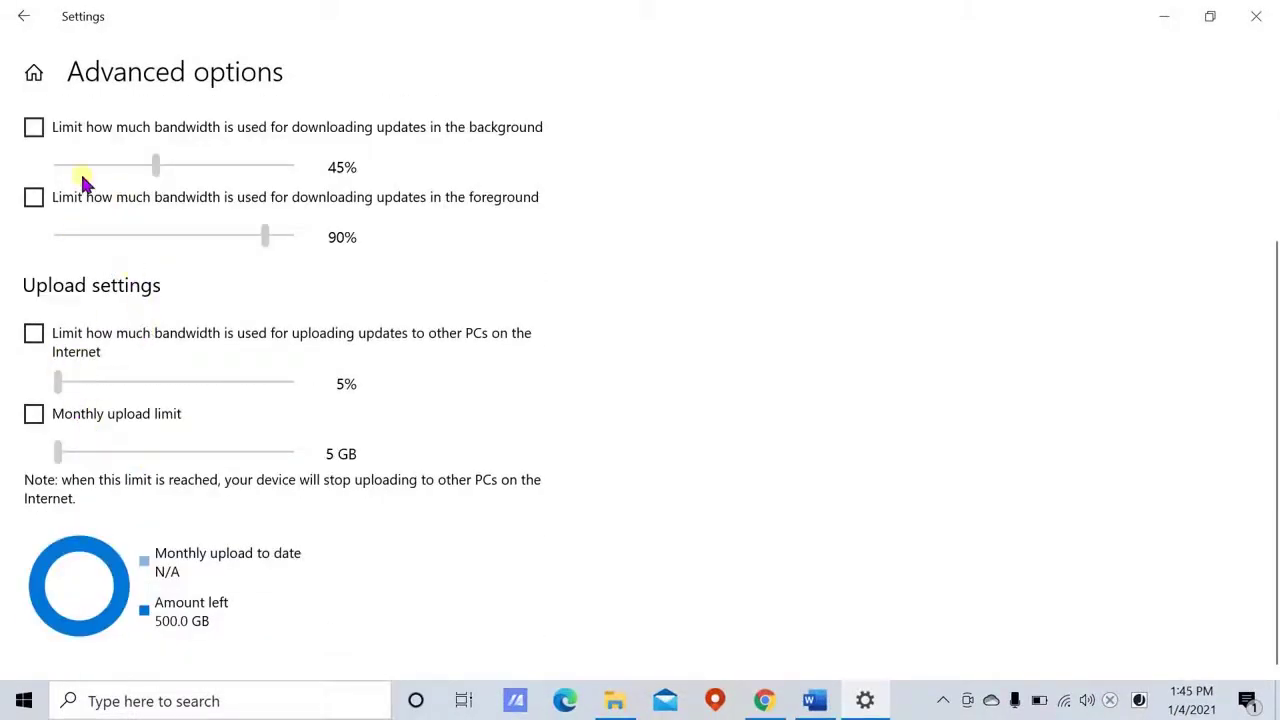
{"action": "left_click", "coordinate": [28, 22]}
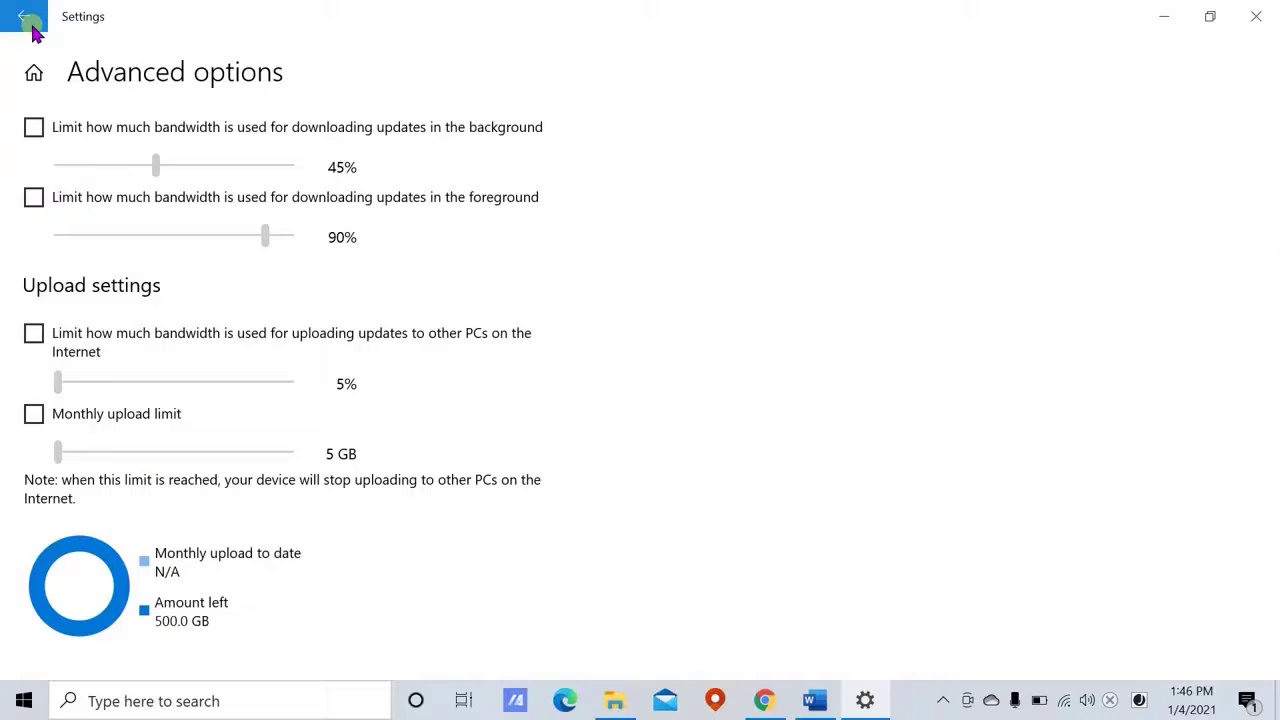
{"action": "left_click", "coordinate": [28, 22]}
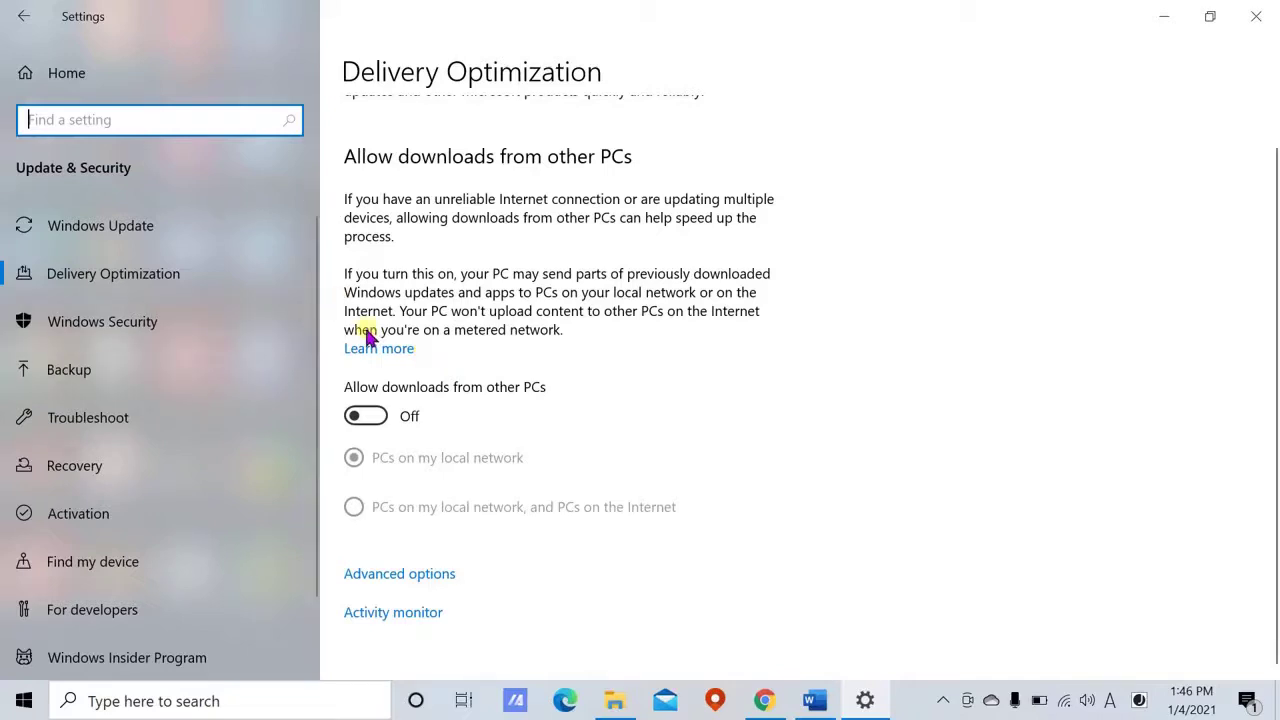
Step: Switch the power plan to High performance through the additional power settings of Power & sleep, and close Power Options
{"action": "left_click", "coordinate": [23, 18]}
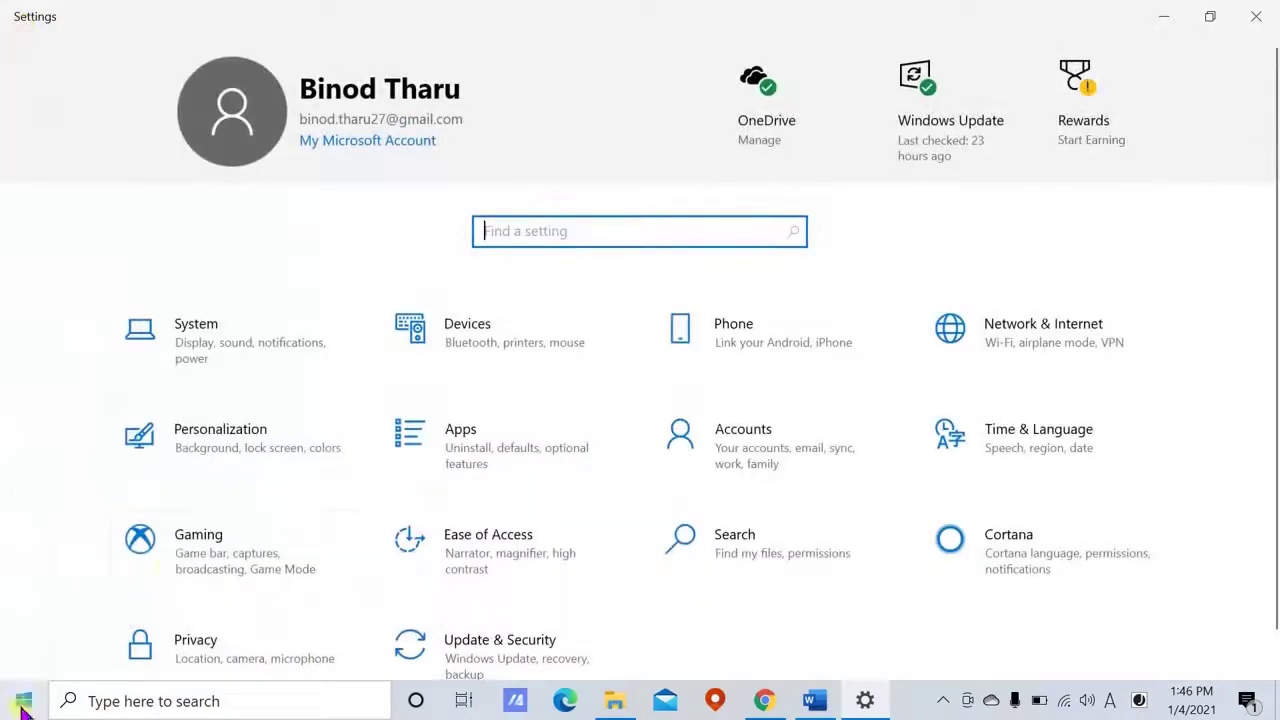
{"action": "scroll", "coordinate": [228, 523], "scroll_direction": "down", "scroll_amount": 1}
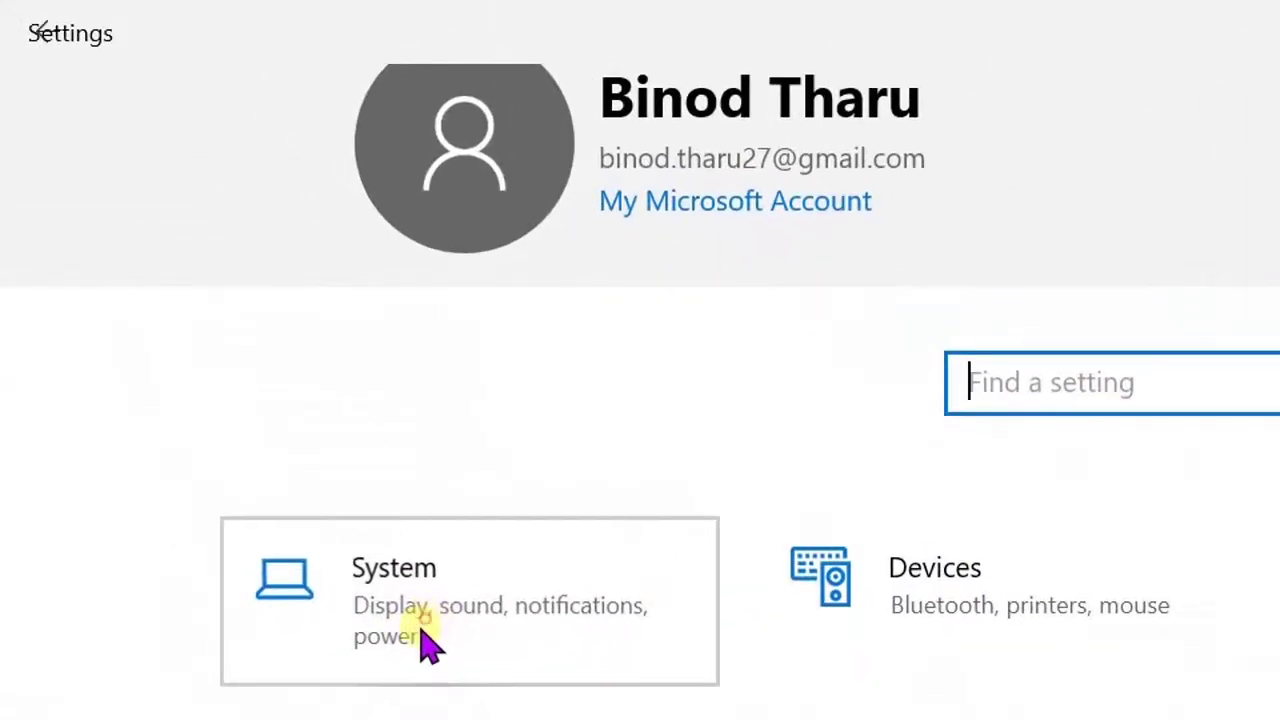
{"action": "left_click", "coordinate": [430, 640]}
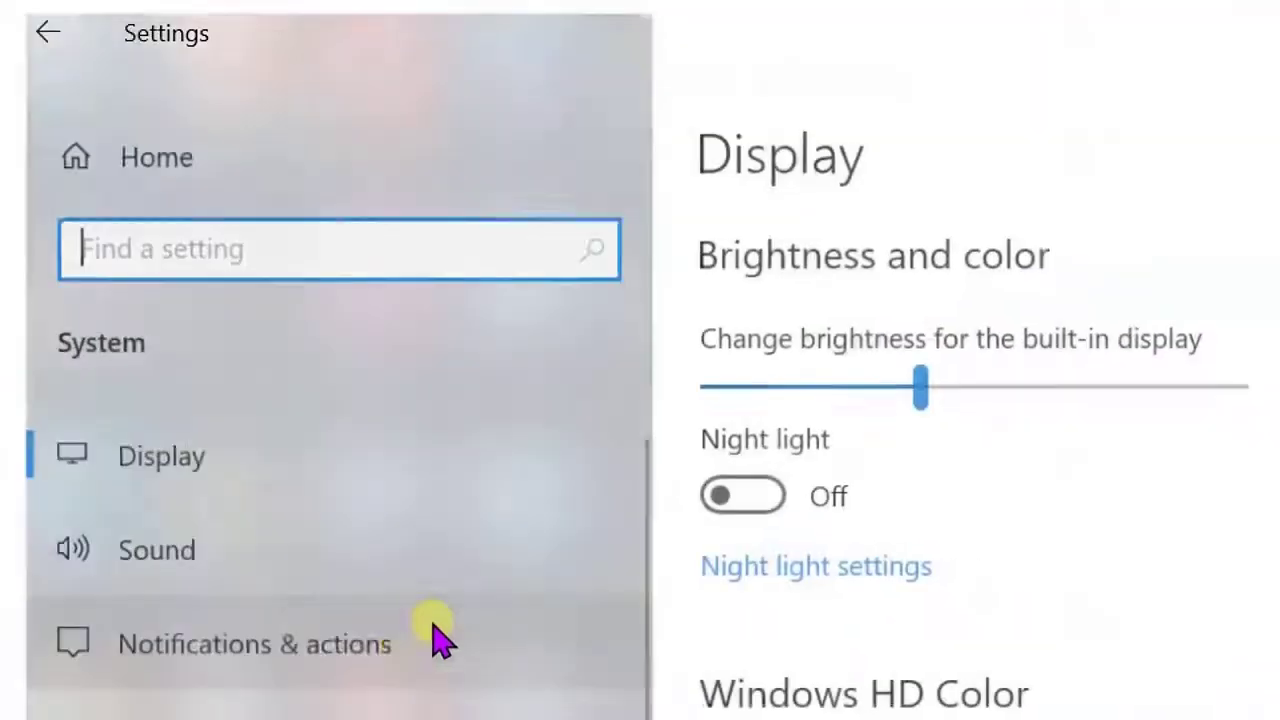
{"action": "scroll", "coordinate": [443, 634], "scroll_direction": "down", "scroll_amount": 2}
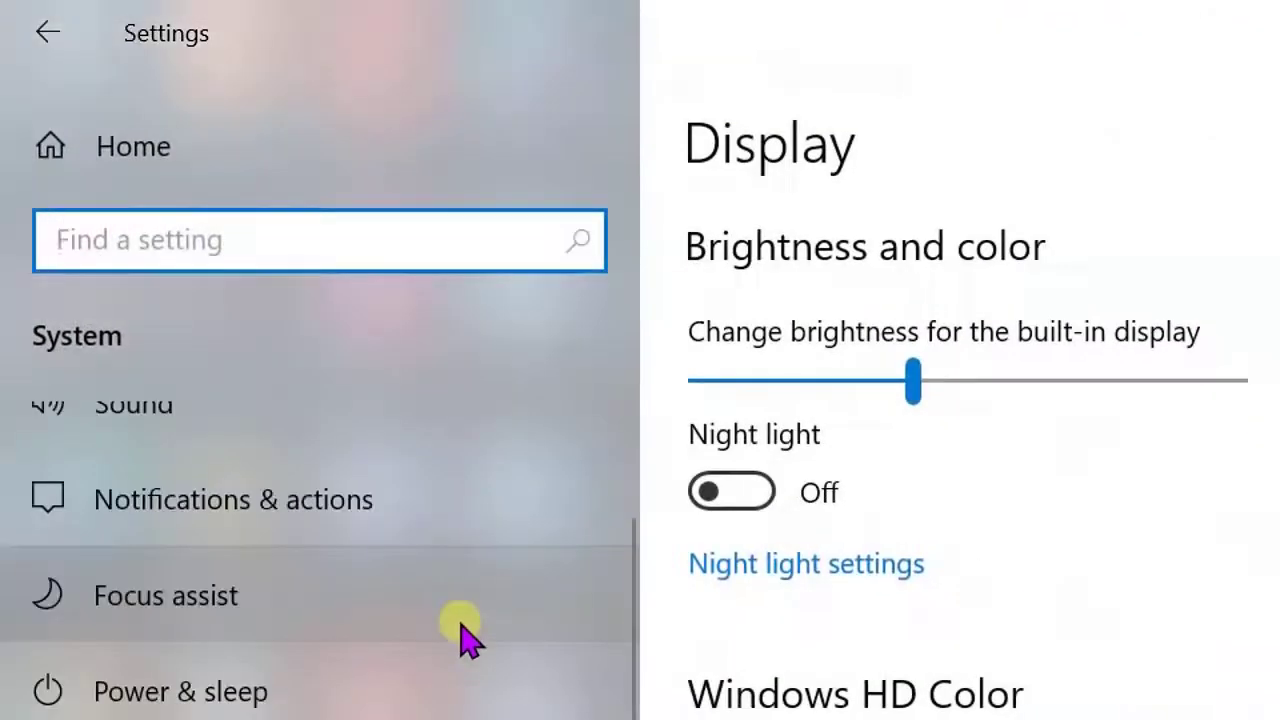
{"action": "left_click", "coordinate": [182, 704]}
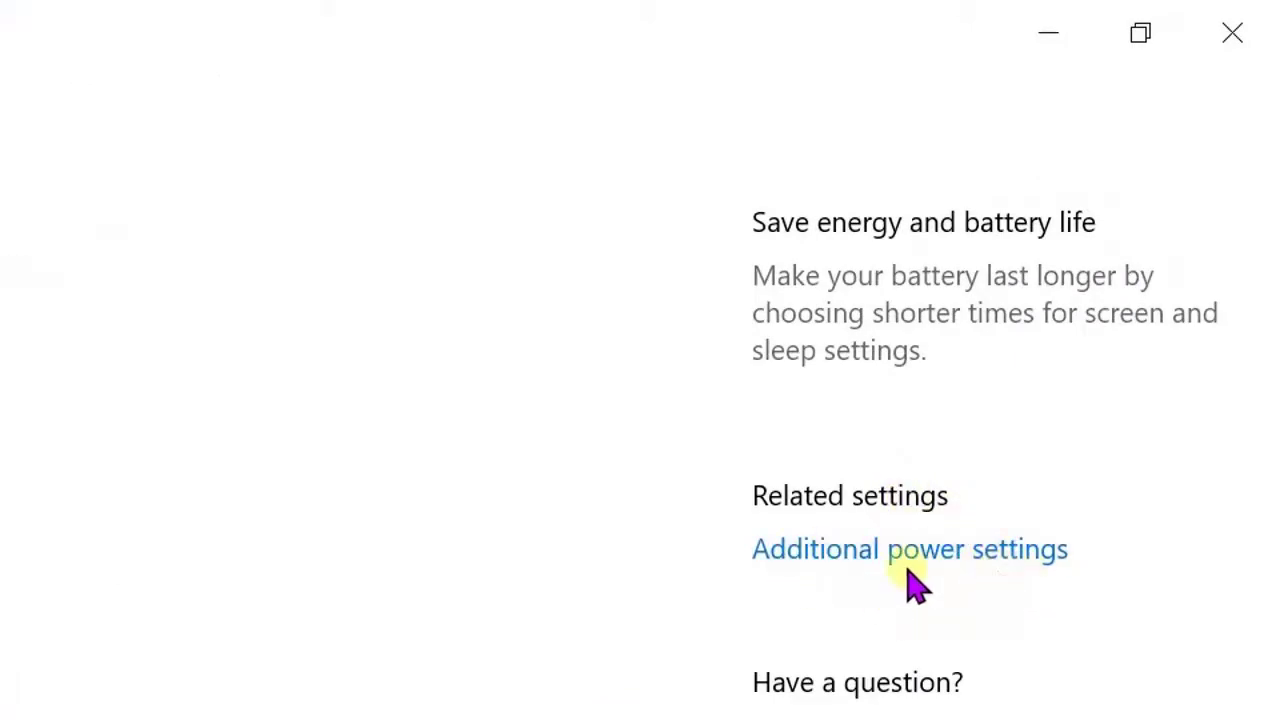
{"action": "left_click", "coordinate": [880, 551]}
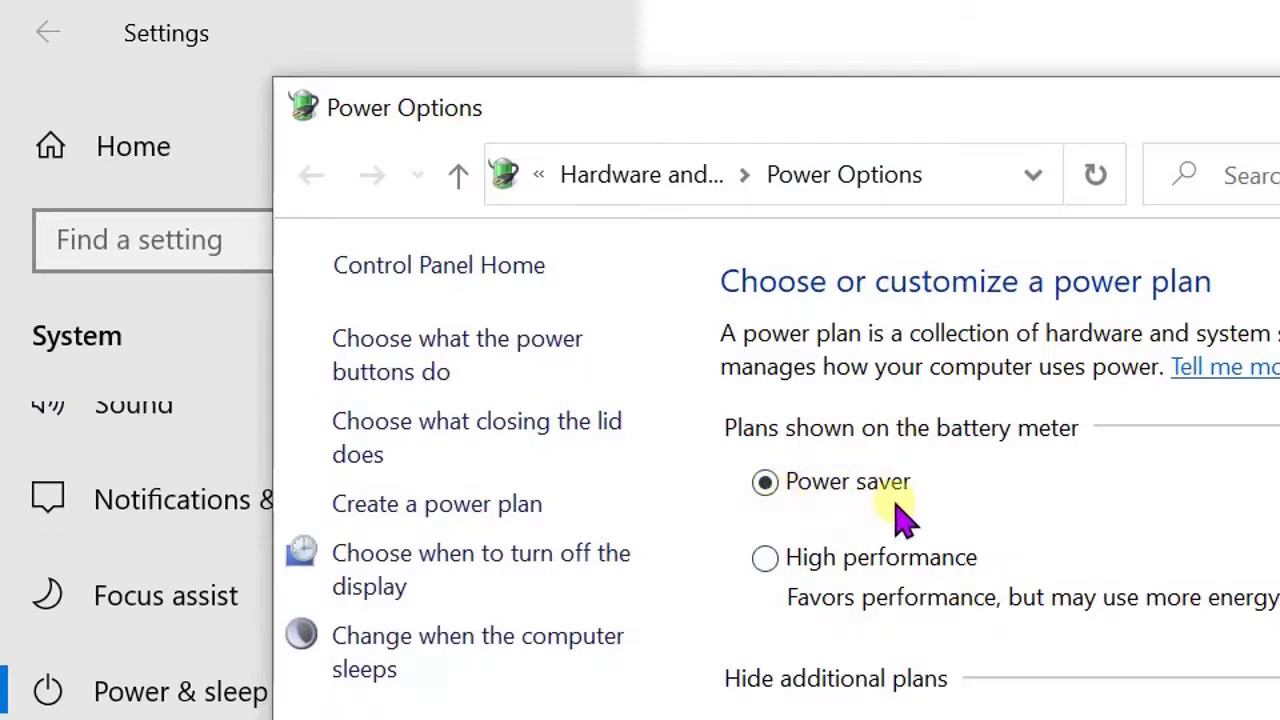
{"action": "left_click", "coordinate": [766, 560]}
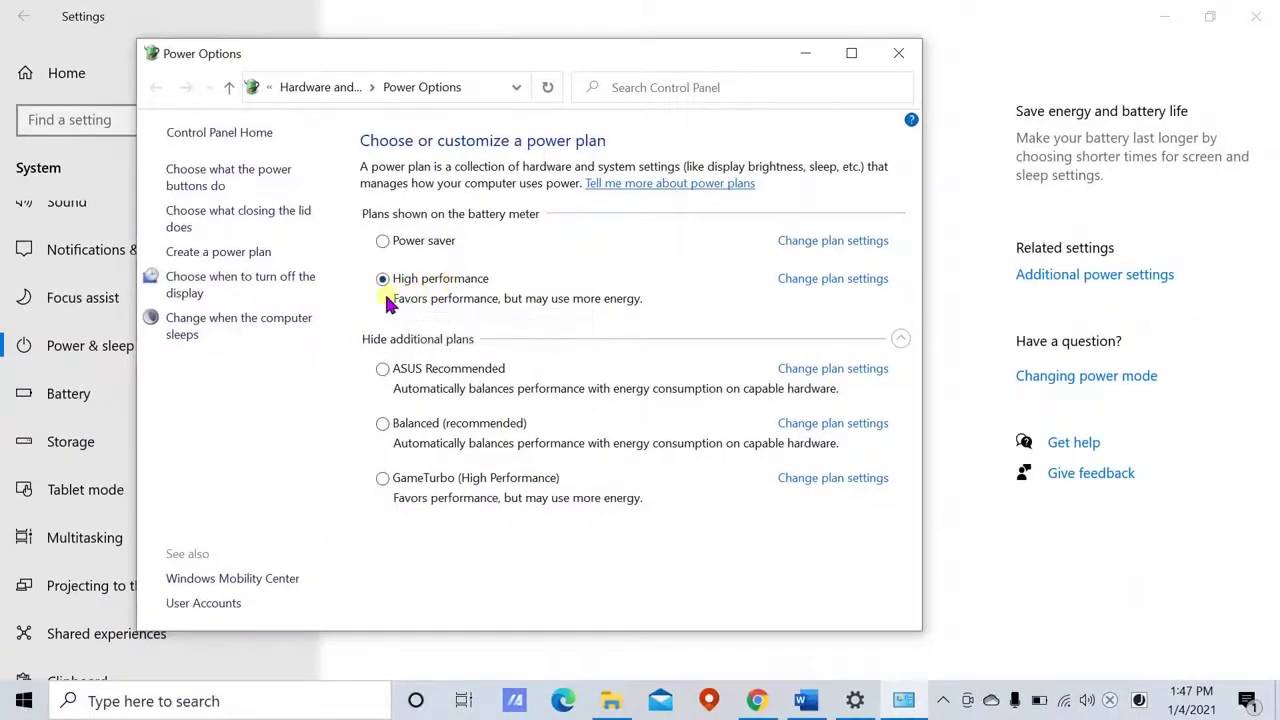
{"action": "left_click", "coordinate": [900, 62]}
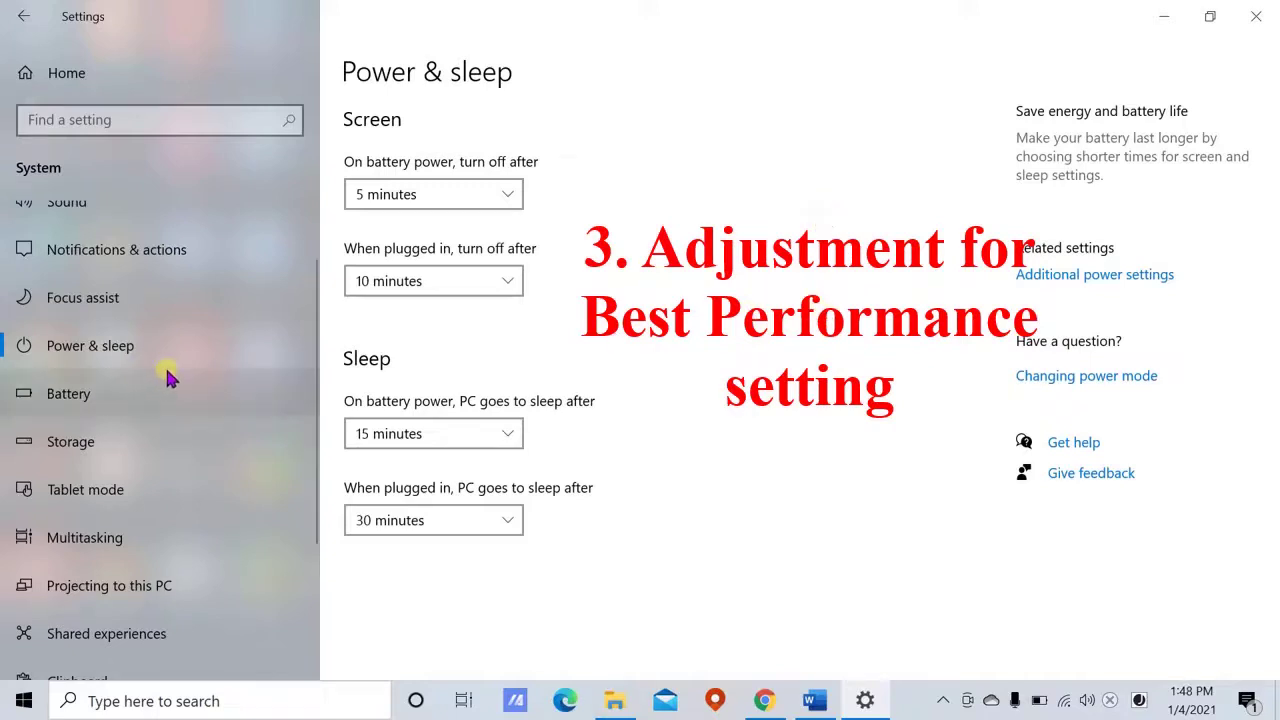
Step: Open the Performance Options dialog through the About page's system info and the advanced system settings
{"action": "scroll", "coordinate": [165, 365], "scroll_direction": "down", "scroll_amount": 3}
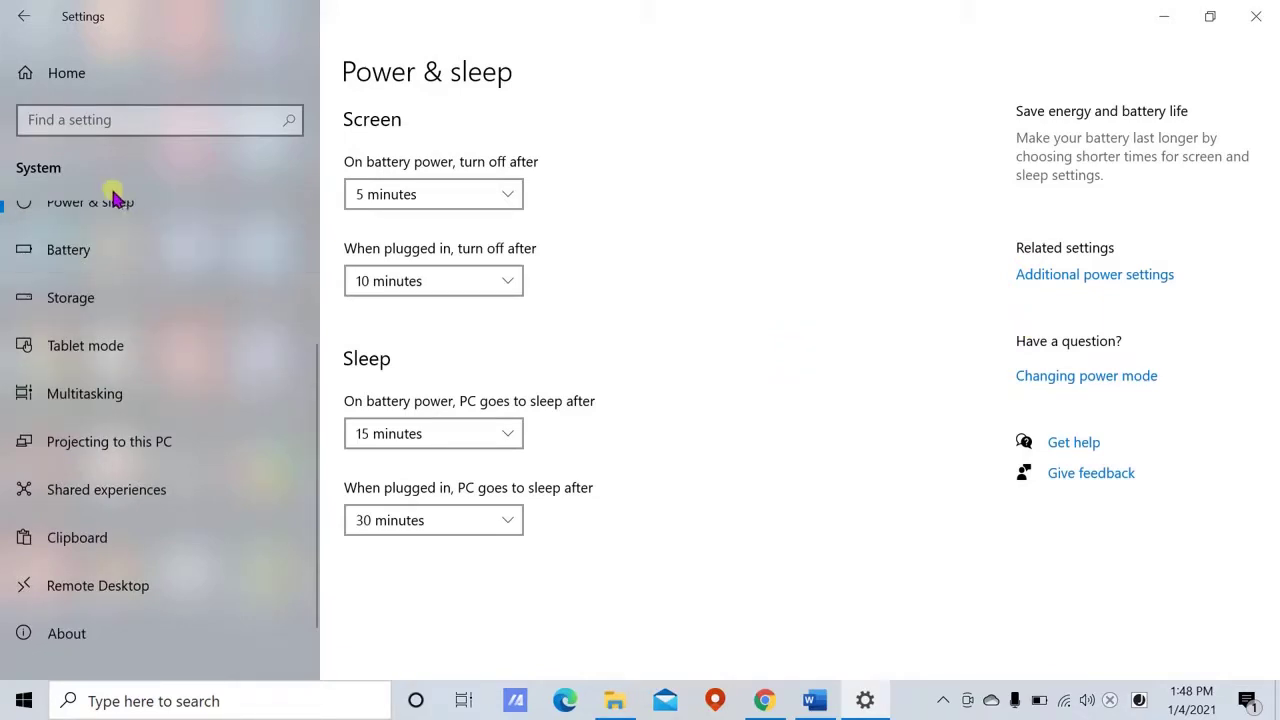
{"action": "scroll", "coordinate": [152, 290], "scroll_direction": "down", "scroll_amount": 1}
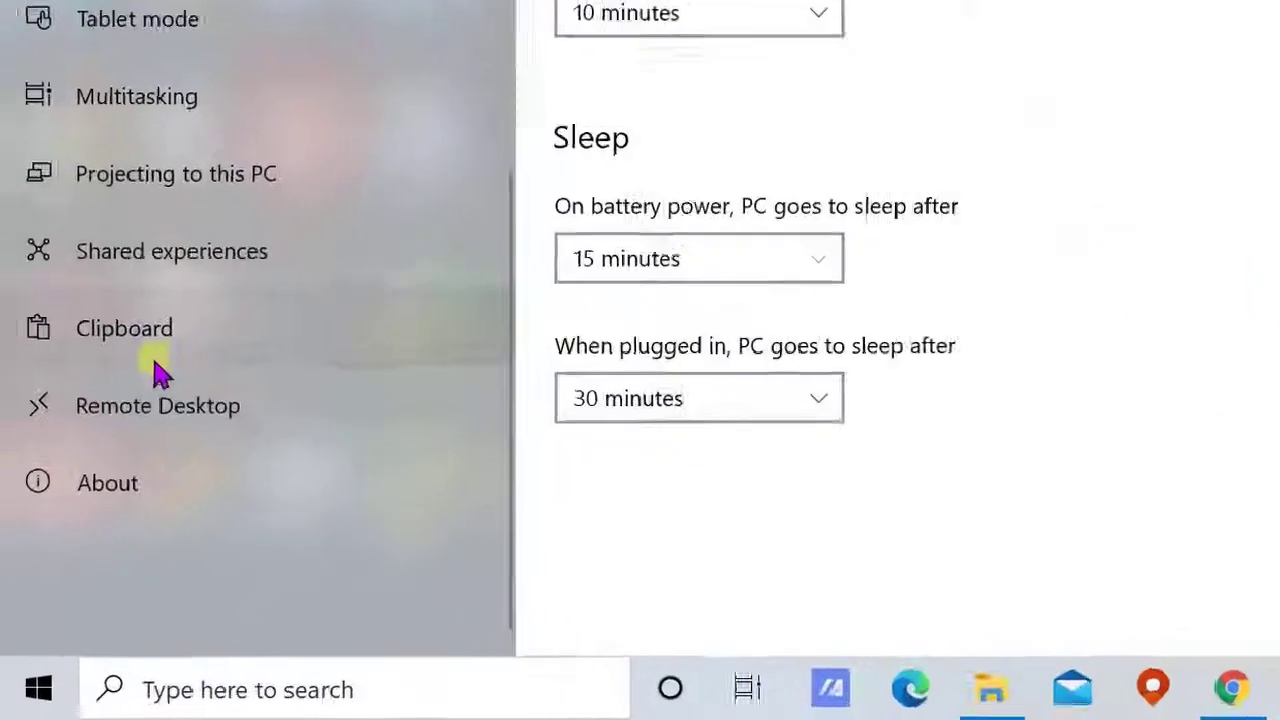
{"action": "left_click", "coordinate": [141, 447]}
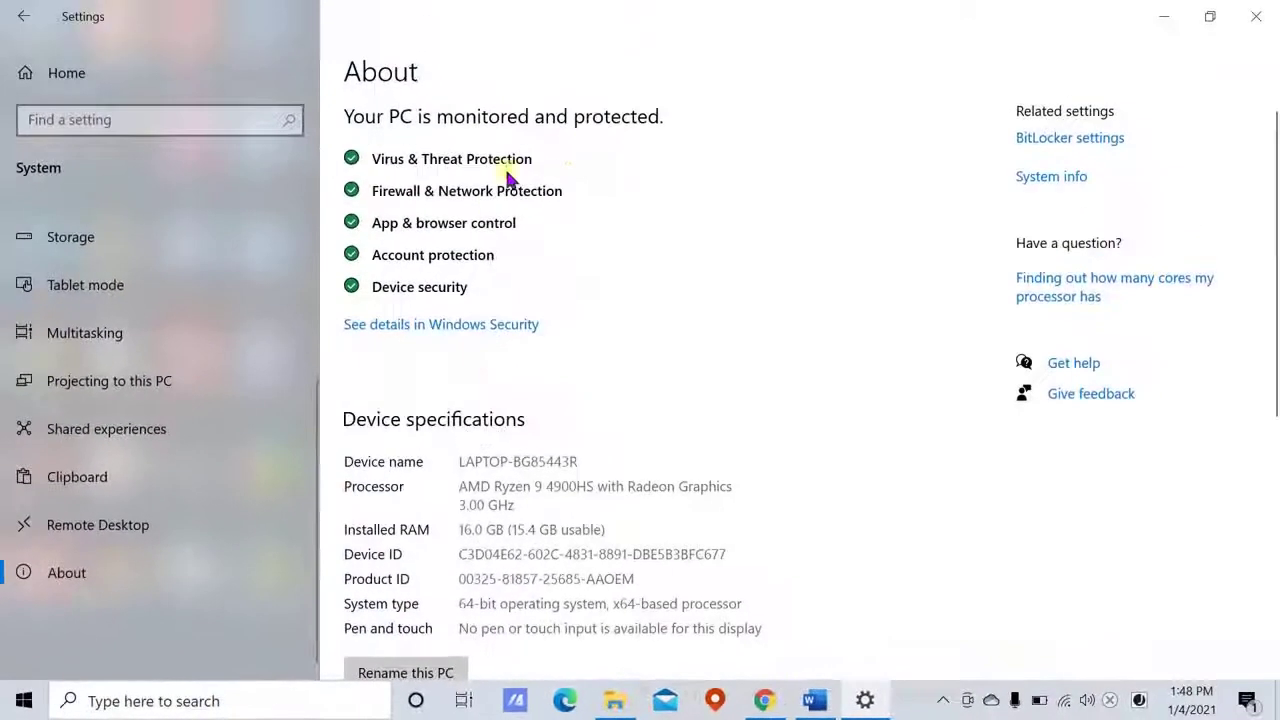
{"action": "scroll", "coordinate": [551, 451], "scroll_direction": "down", "scroll_amount": 4}
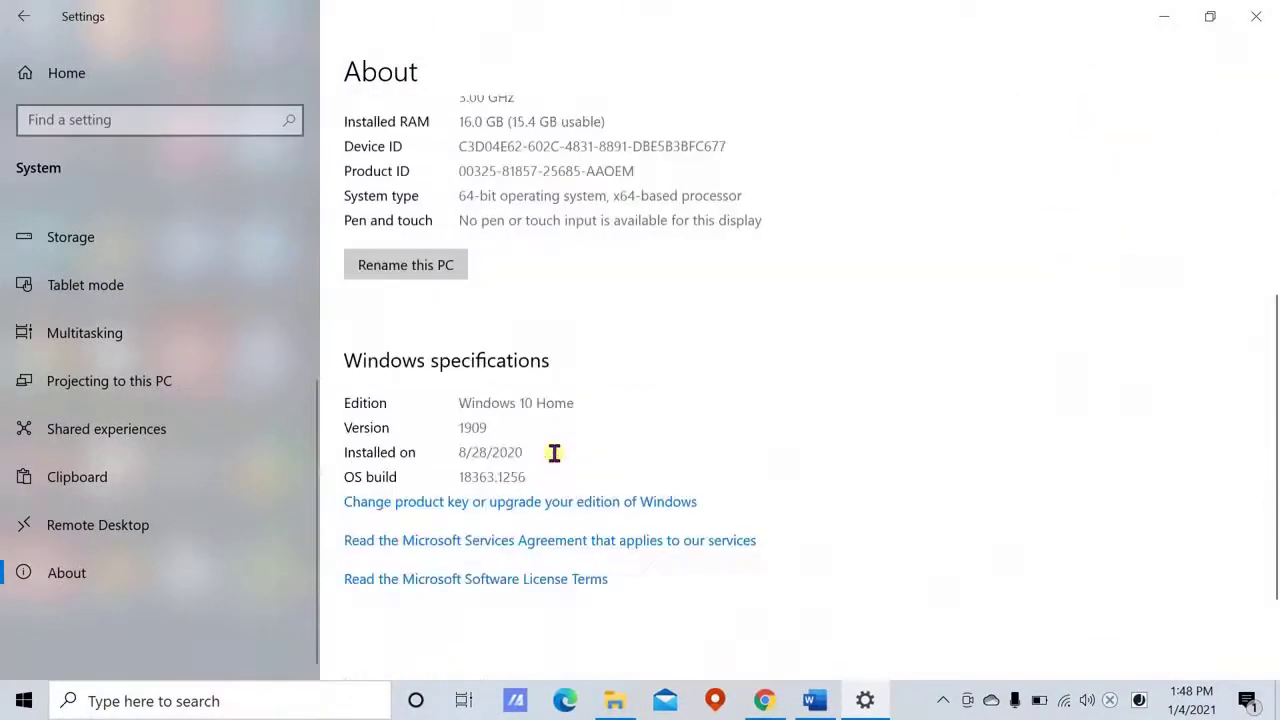
{"action": "scroll", "coordinate": [553, 500], "scroll_direction": "up", "scroll_amount": 4}
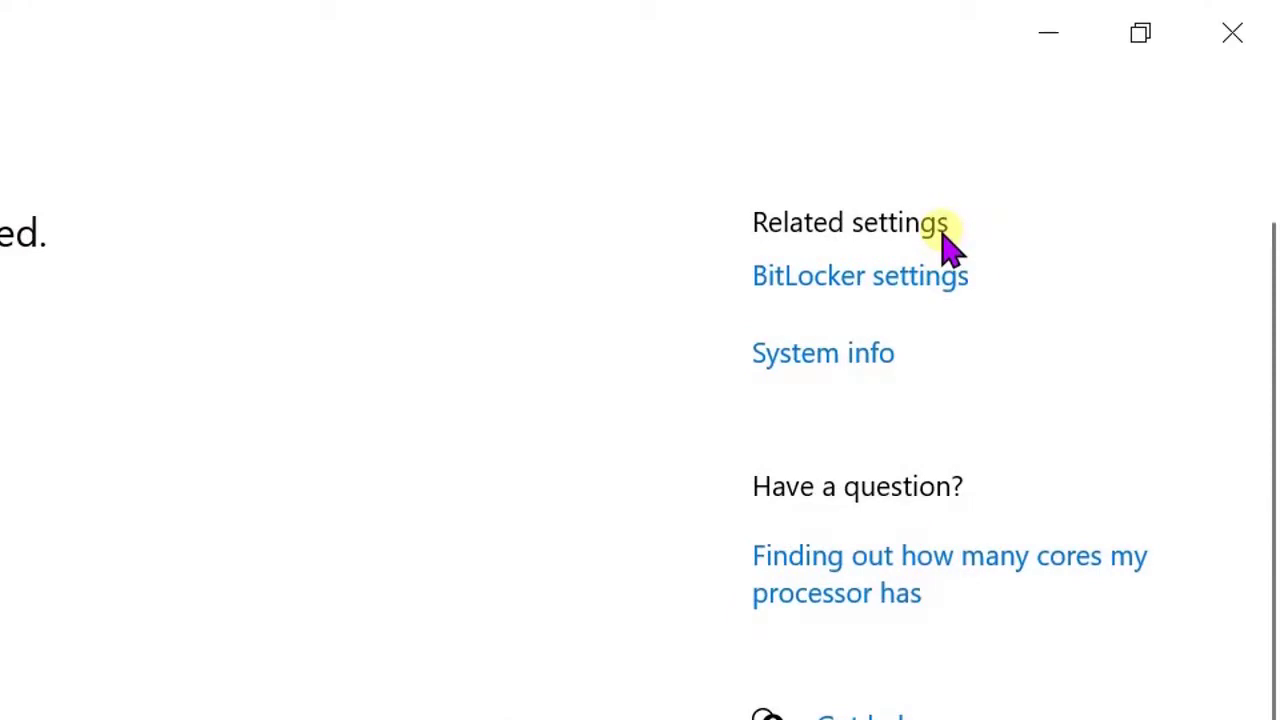
{"action": "left_click", "coordinate": [815, 360]}
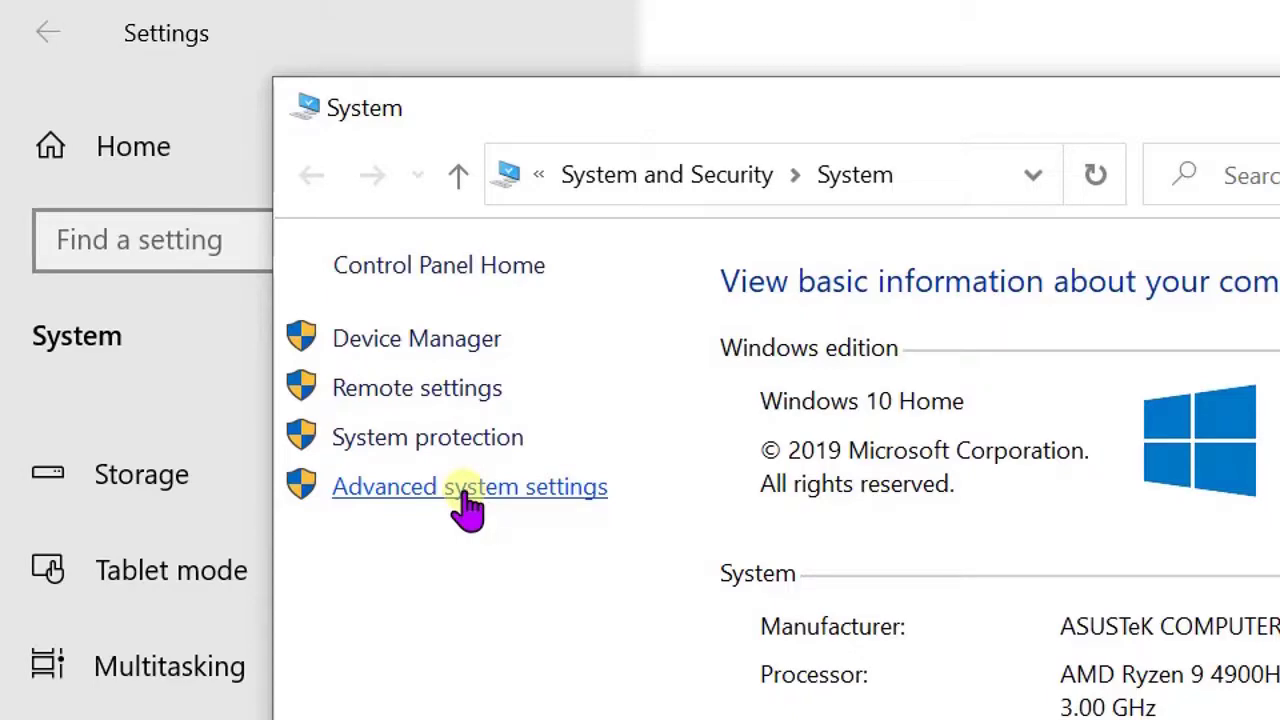
{"action": "left_click", "coordinate": [467, 505]}
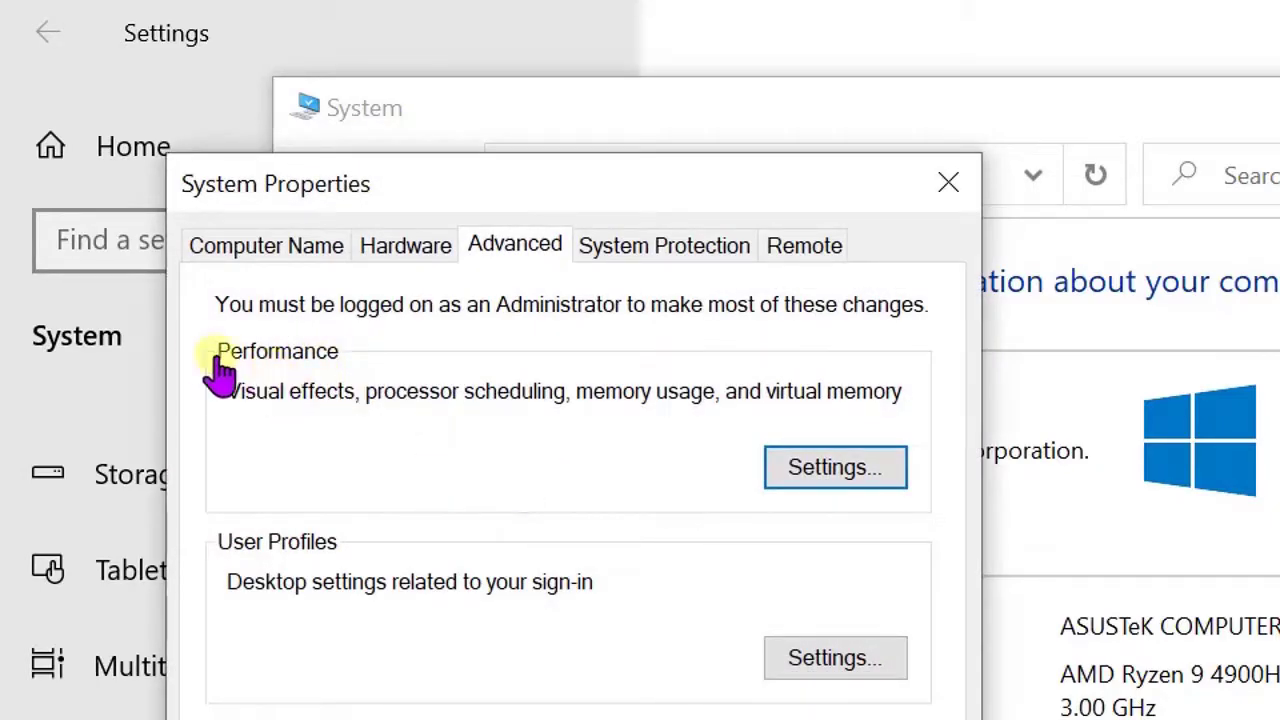
{"action": "left_click", "coordinate": [838, 472]}
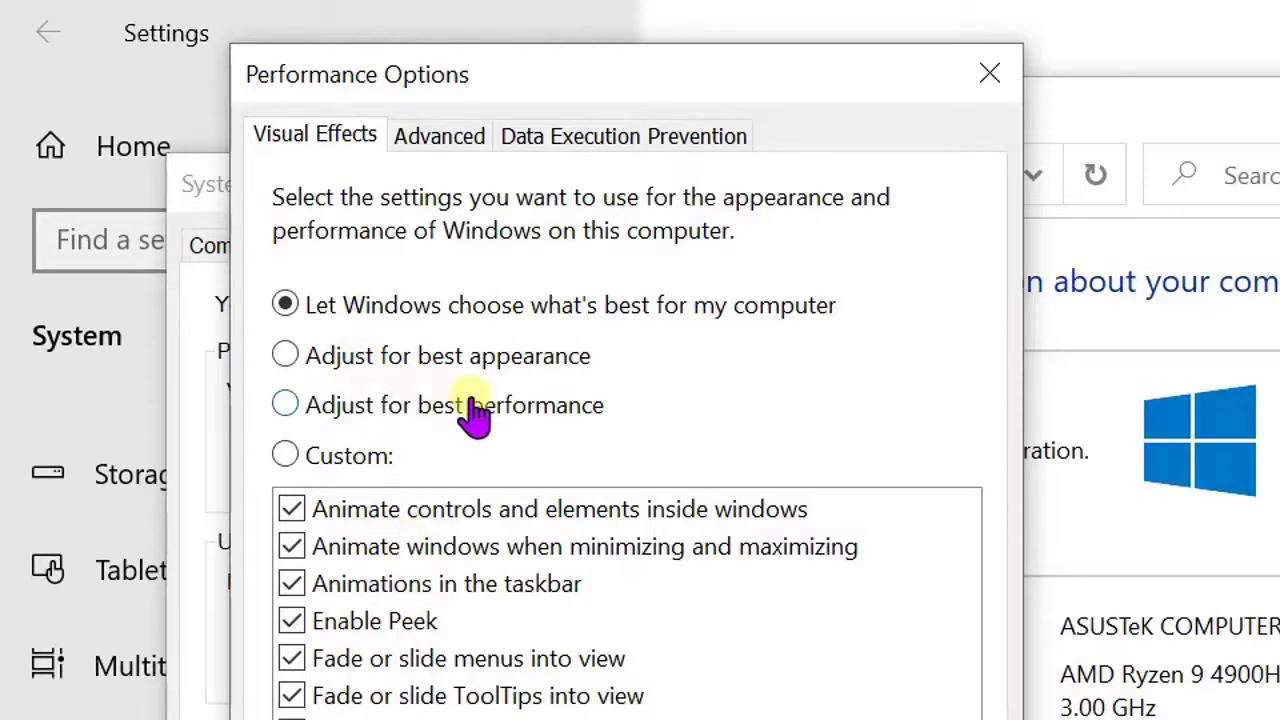
Step: Adjust visual effects for best performance, re-enable smooth edges of screen fonts and thumbnails instead of icons, and apply the changes
{"action": "left_click", "coordinate": [287, 405]}
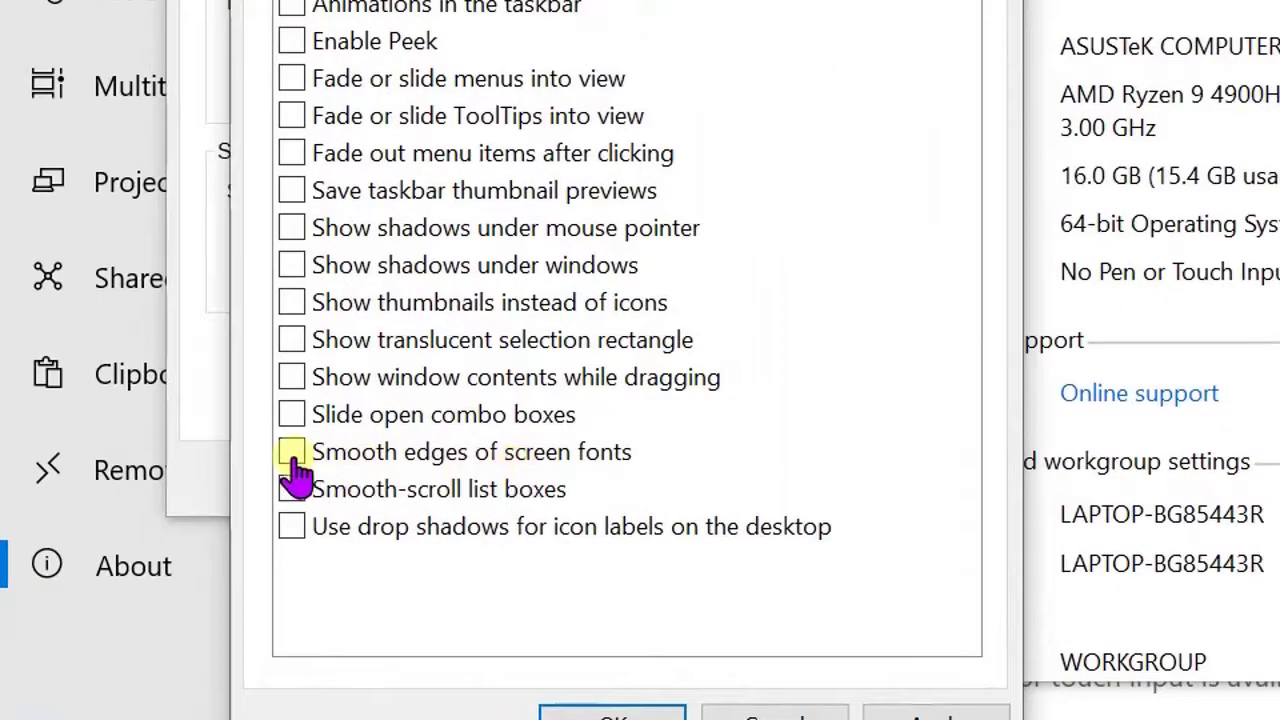
{"action": "left_click", "coordinate": [291, 455]}
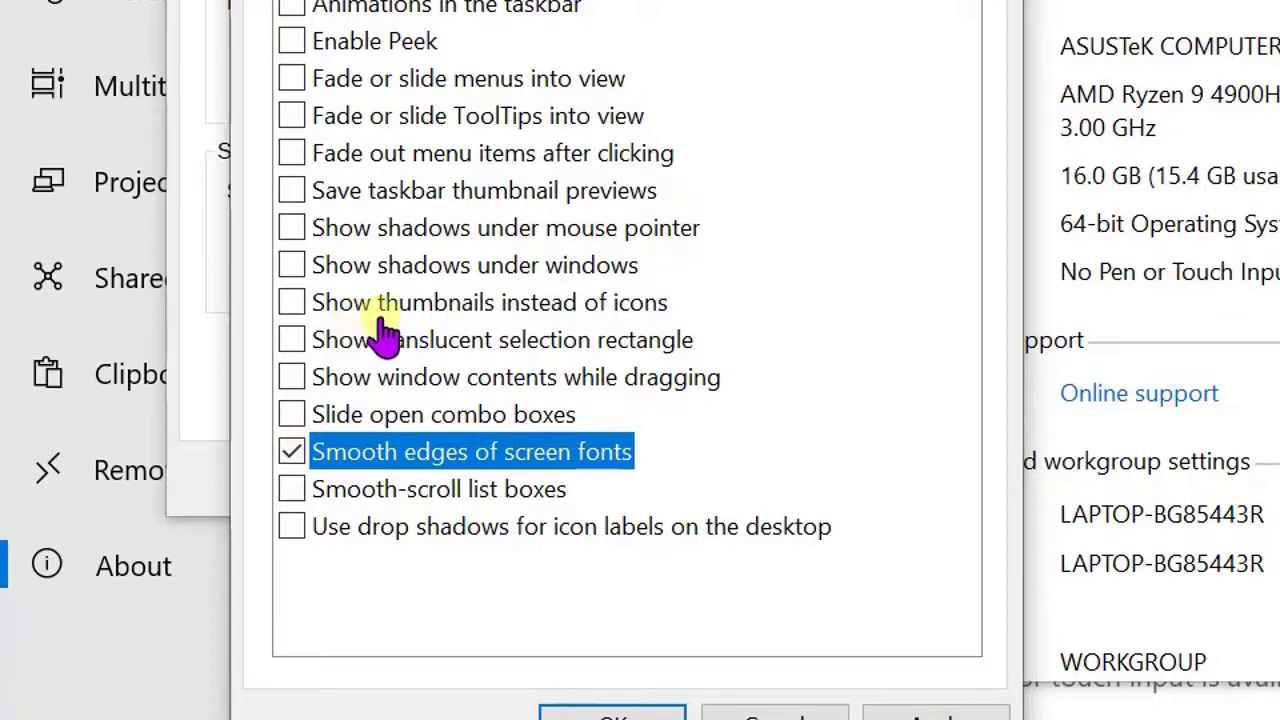
{"action": "left_click", "coordinate": [291, 302]}
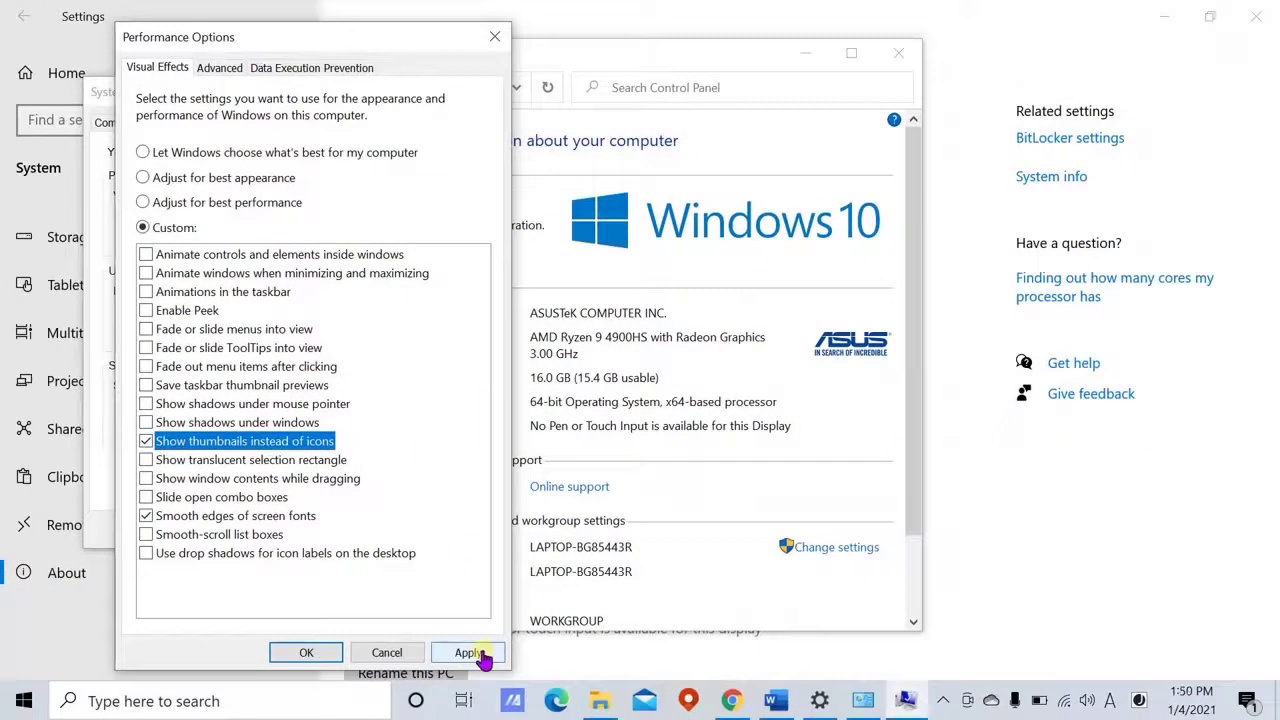
{"action": "left_click", "coordinate": [469, 653]}
{"action": "left_click", "coordinate": [305, 653]}
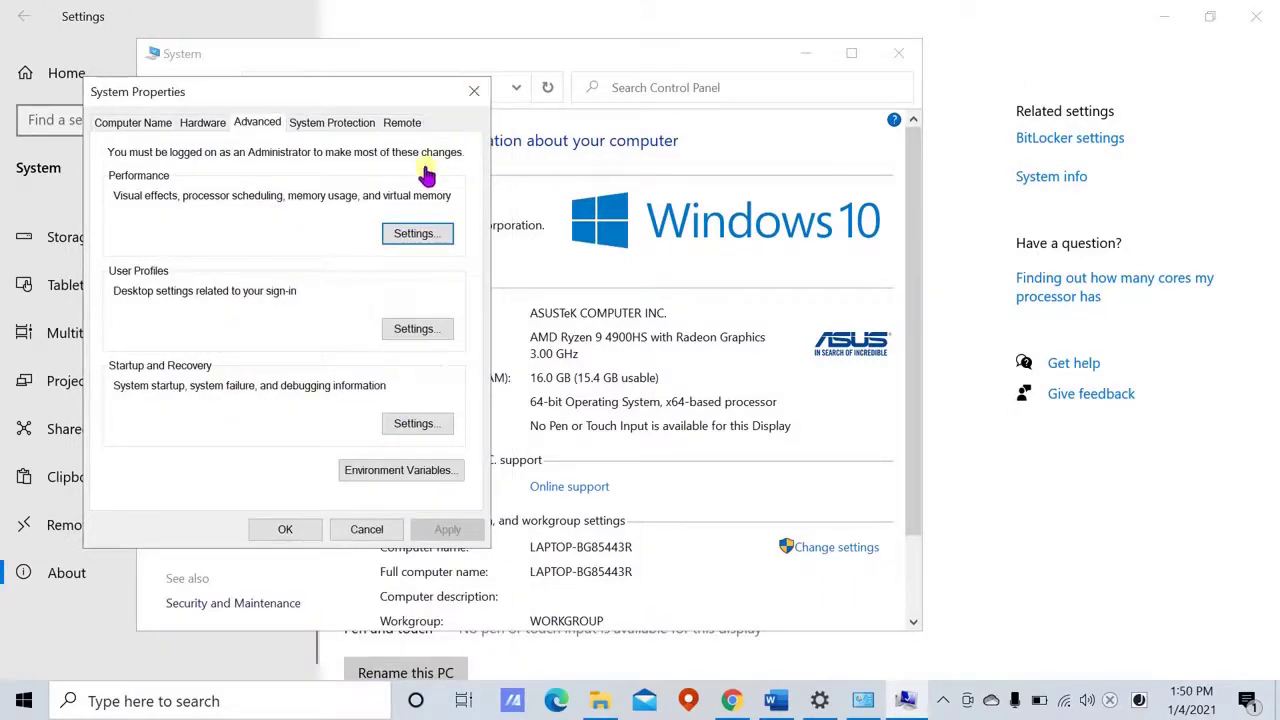
Step: Close the System Properties dialog, search Windows for "system" and open the System Configuration app
{"action": "left_click", "coordinate": [474, 93]}
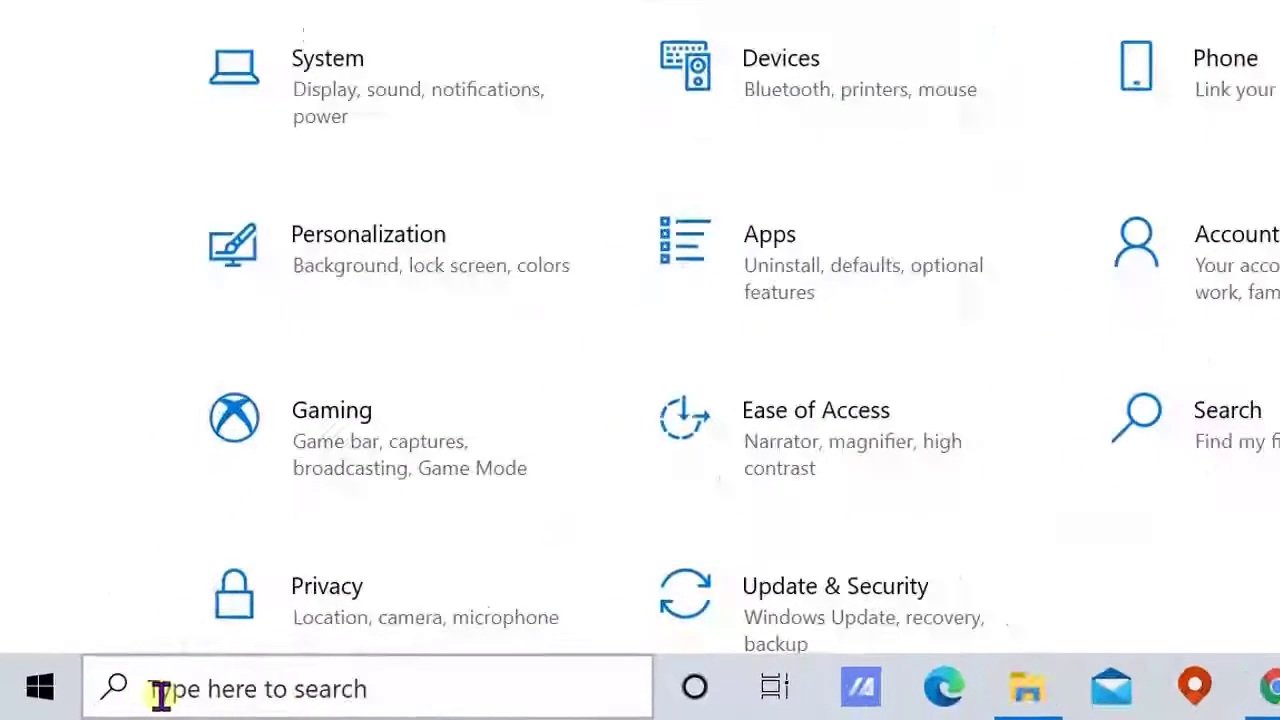
{"action": "left_click", "coordinate": [95, 700]}
{"action": "type", "text": "sys"}
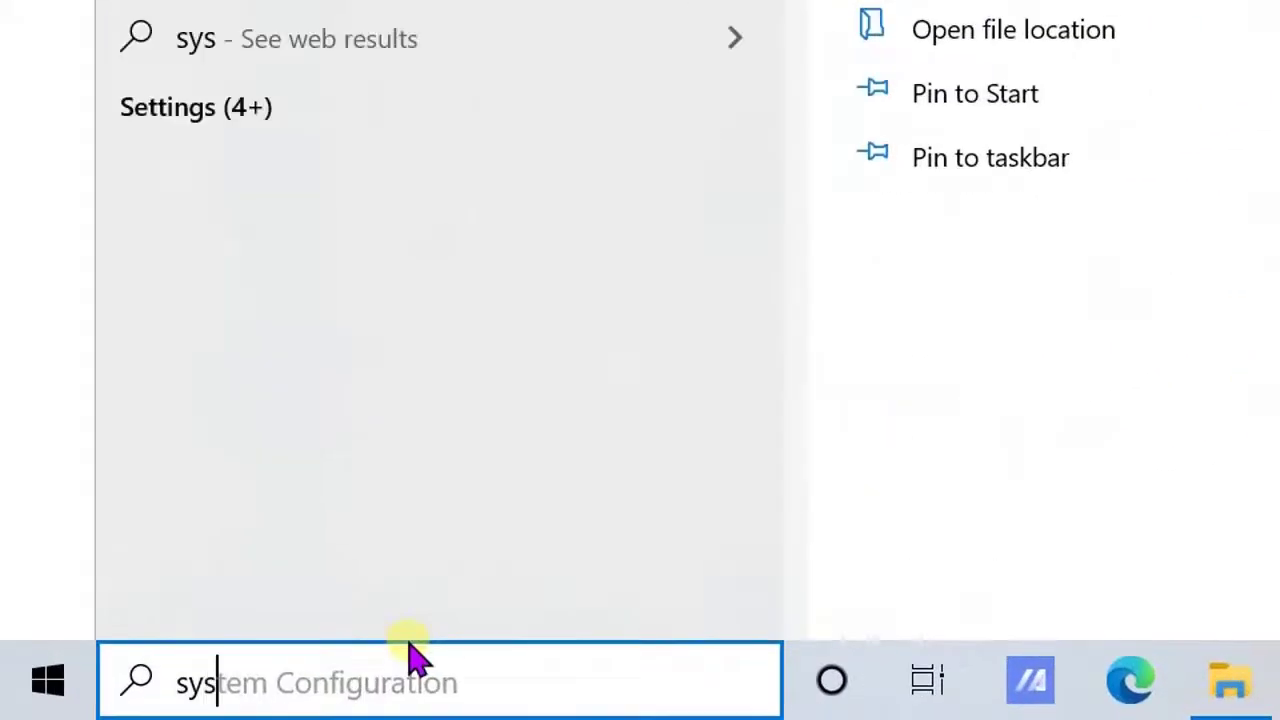
{"action": "type", "text": "tem"}
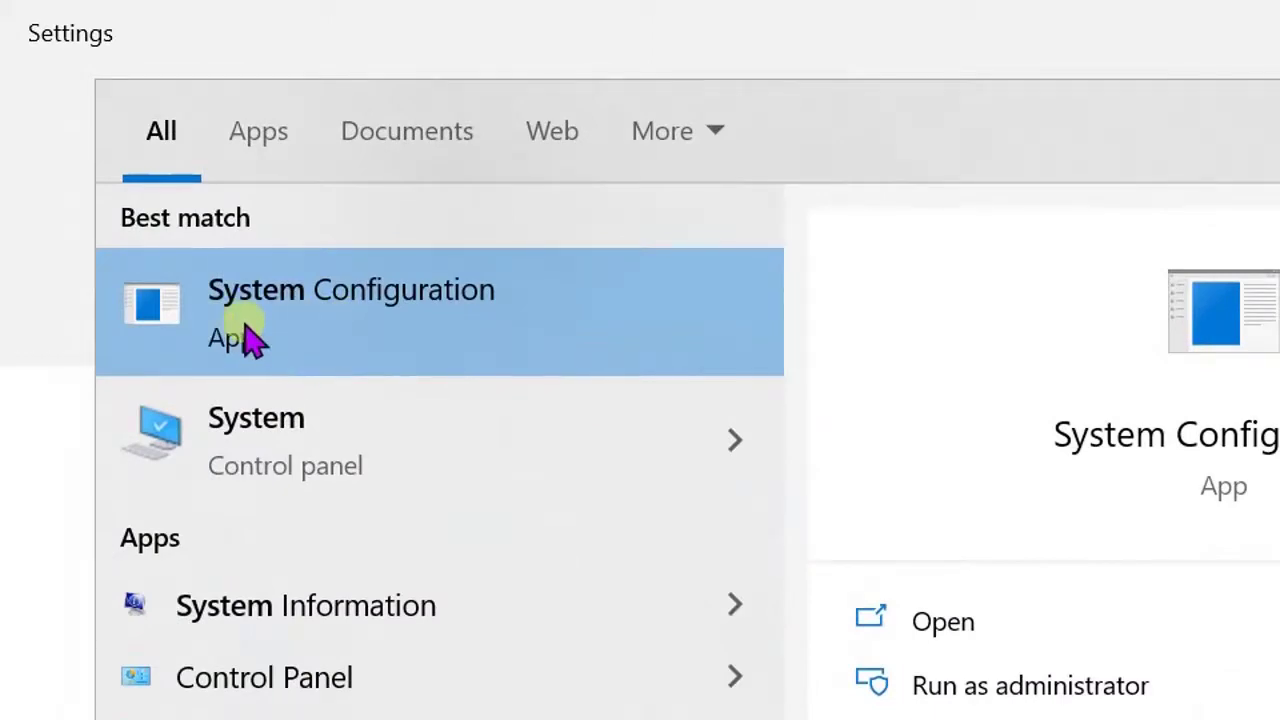
{"action": "left_click", "coordinate": [303, 331]}
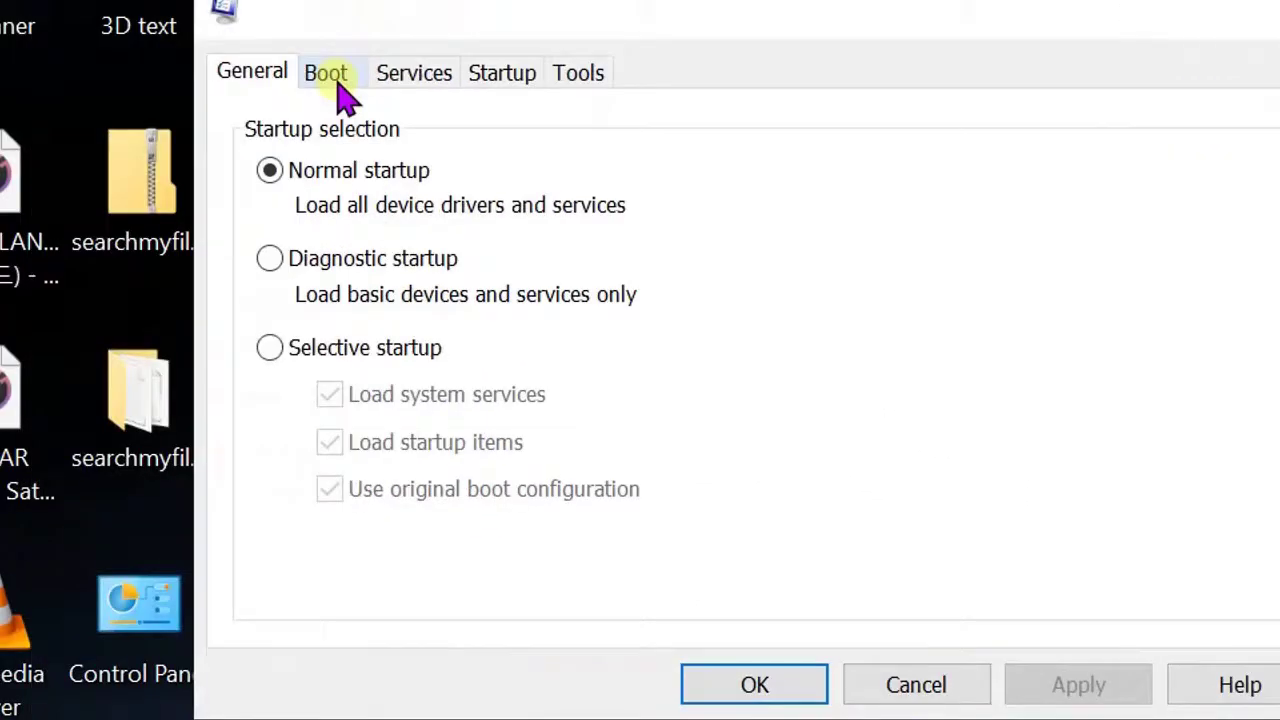
Step: In the advanced boot options, choose 16 processors, clear the Number of processors option again and accept the dialog
{"action": "left_click", "coordinate": [333, 80]}
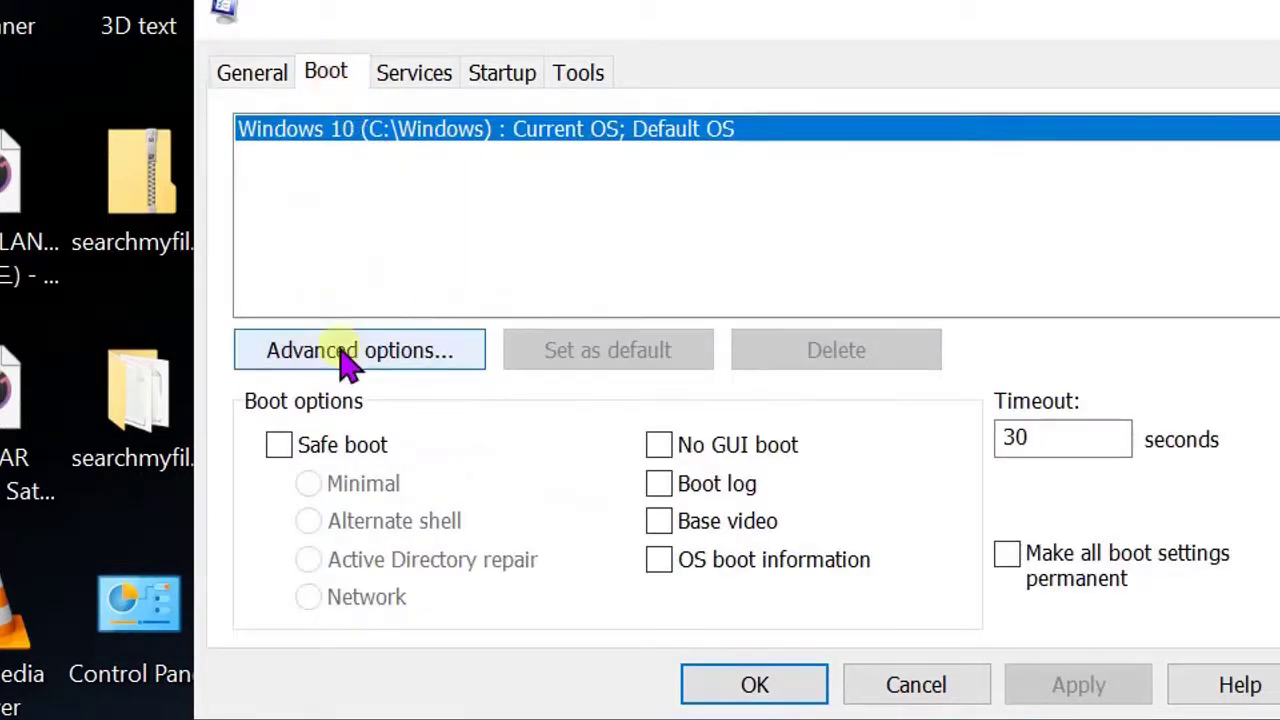
{"action": "left_click", "coordinate": [386, 348]}
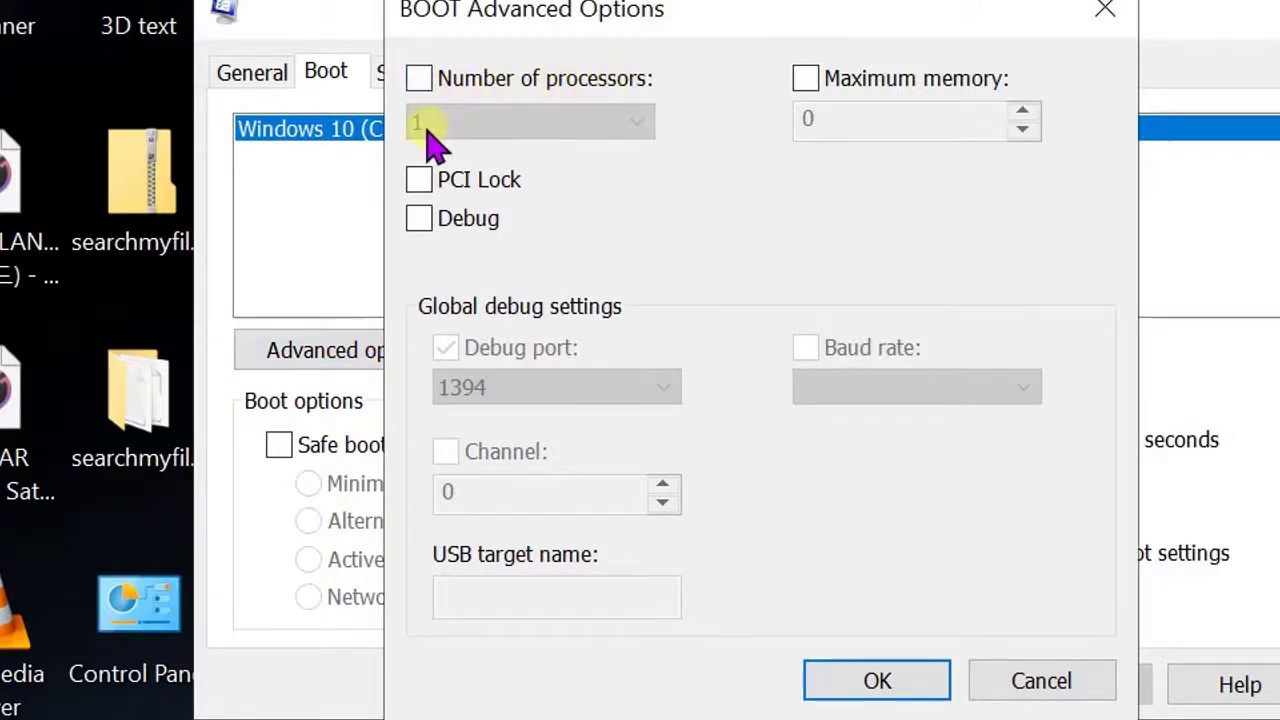
{"action": "left_click", "coordinate": [418, 80]}
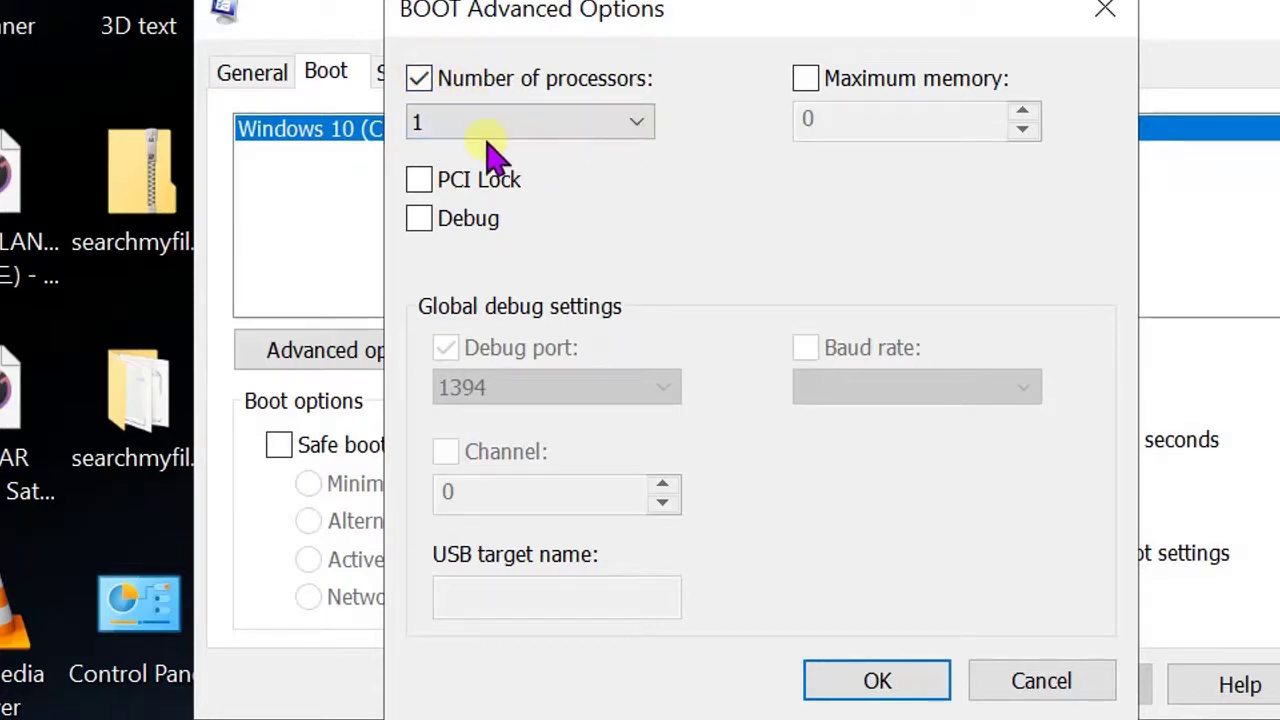
{"action": "left_click", "coordinate": [641, 132]}
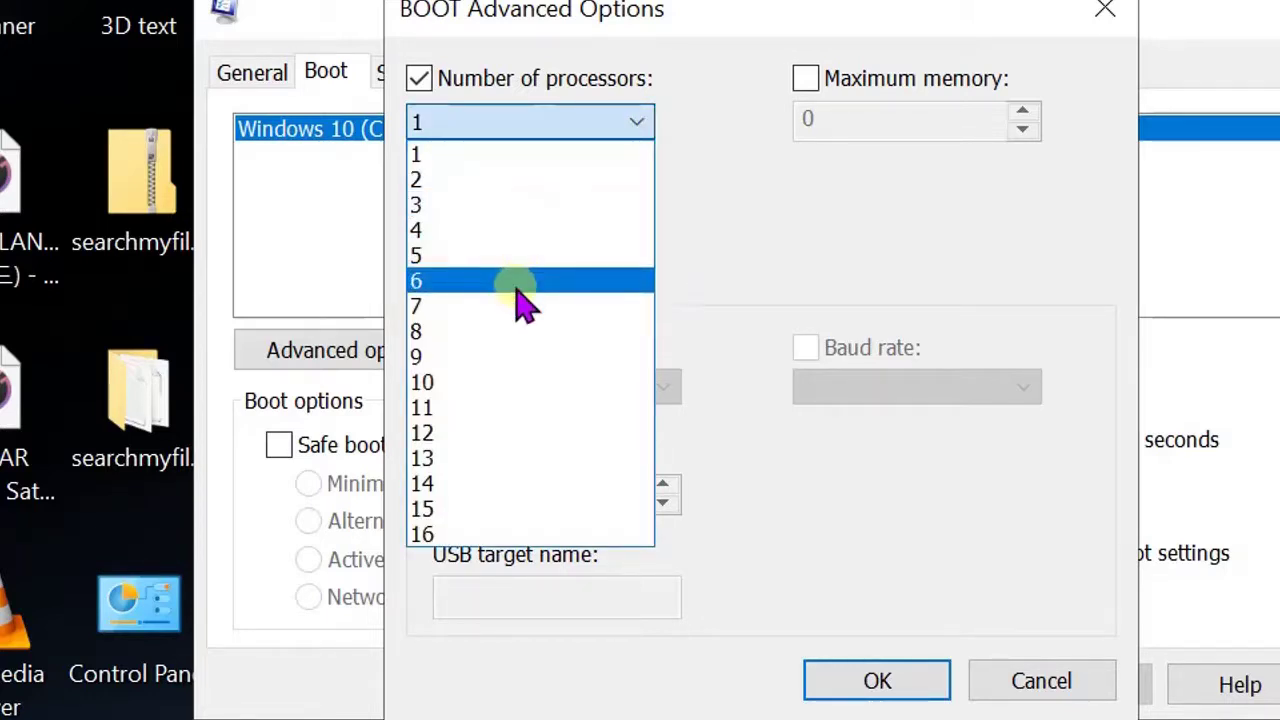
{"action": "left_click", "coordinate": [480, 533]}
{"action": "left_click", "coordinate": [420, 78]}
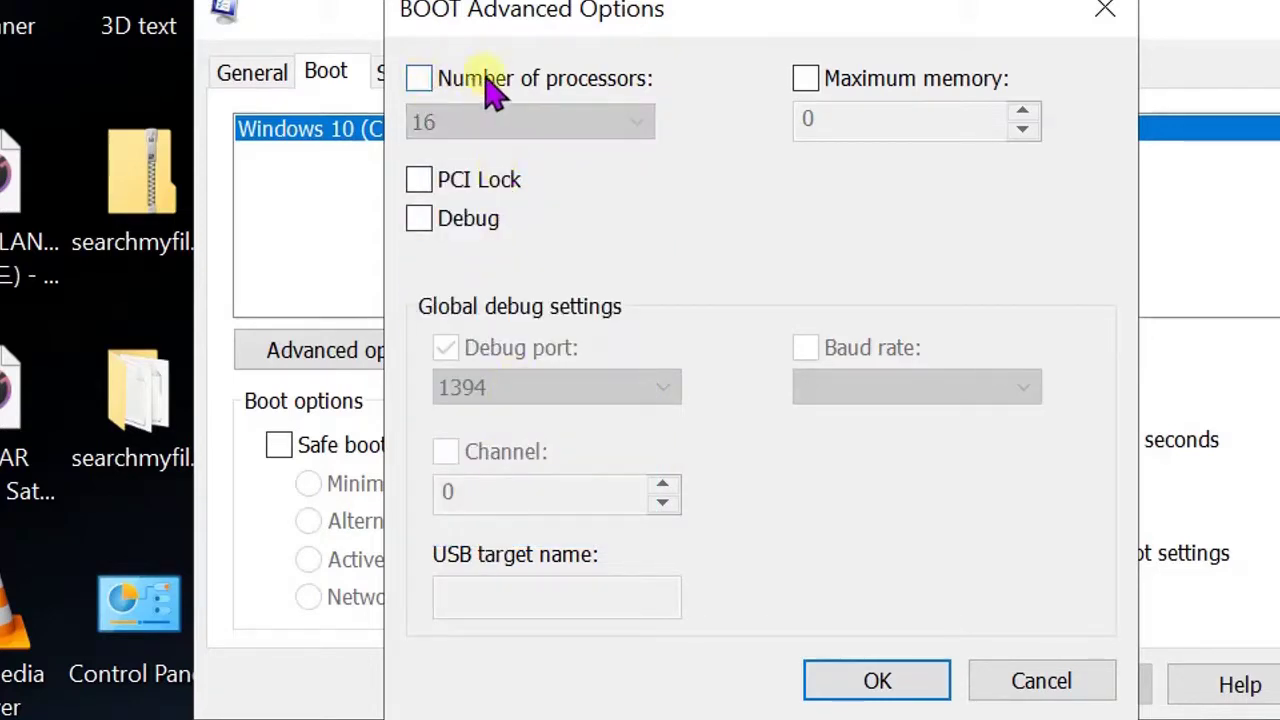
{"action": "left_click", "coordinate": [878, 681]}
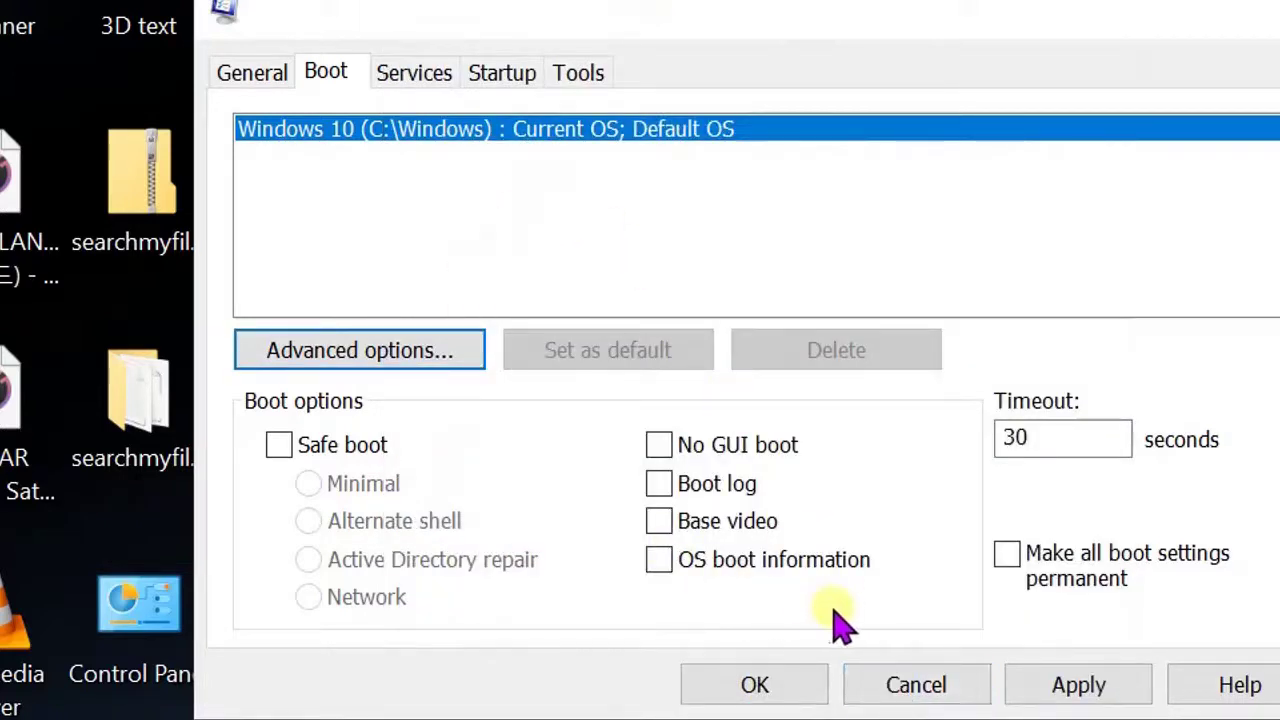
Step: Apply the boot configuration, close System Configuration and dismiss the restart prompt without restarting
{"action": "left_click", "coordinate": [1112, 689]}
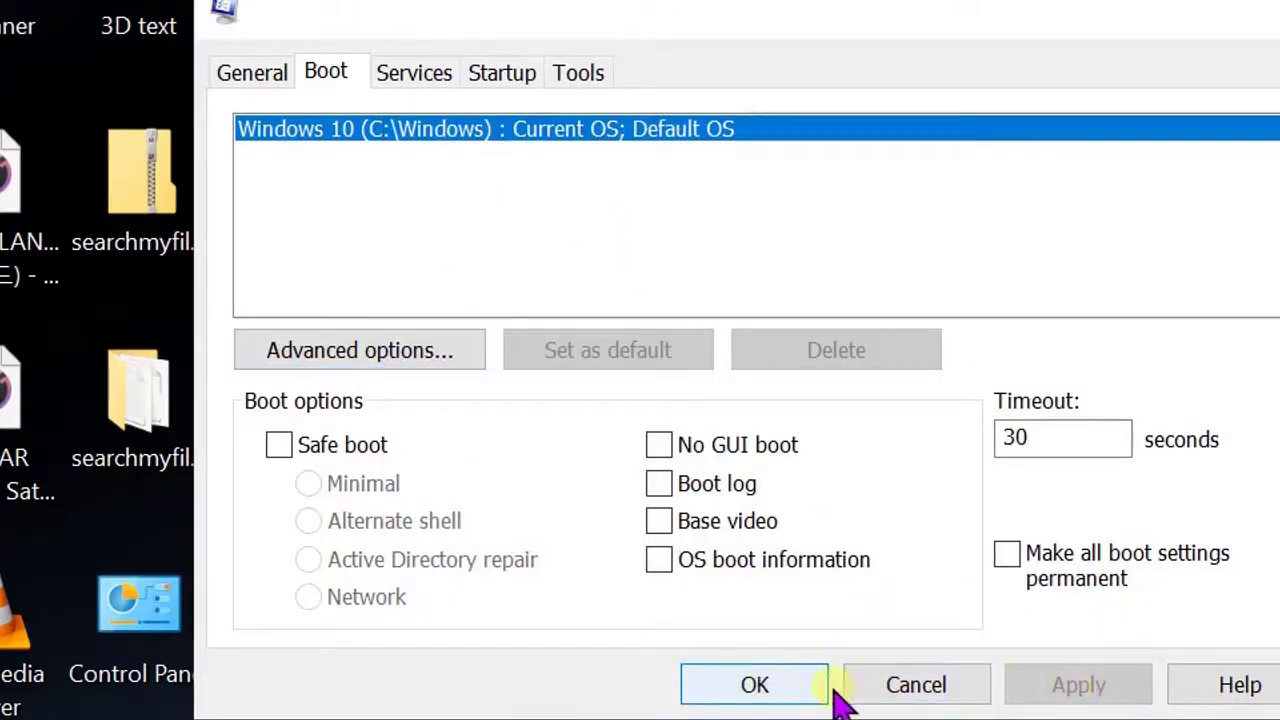
{"action": "left_click", "coordinate": [762, 686]}
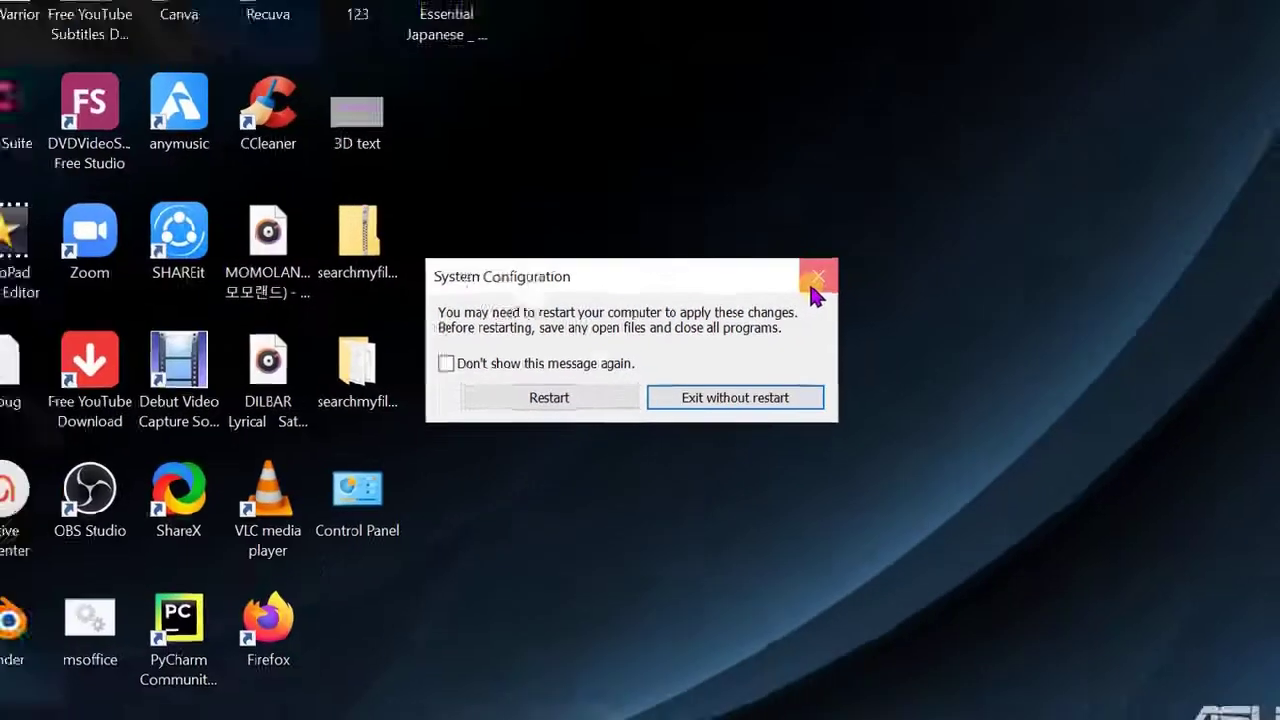
{"action": "left_click", "coordinate": [910, 247]}
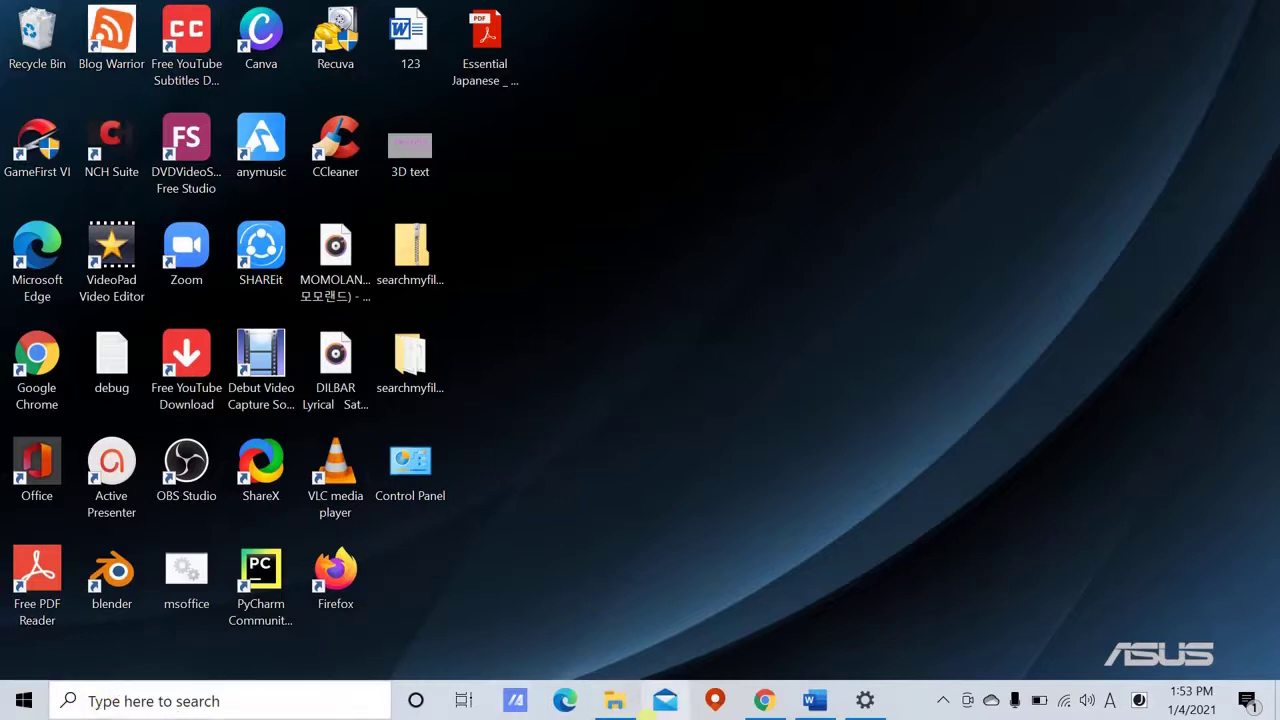
Step: Open the Privacy category in Windows Settings
{"action": "left_click", "coordinate": [4, 712]}
{"action": "left_click", "coordinate": [25, 612]}
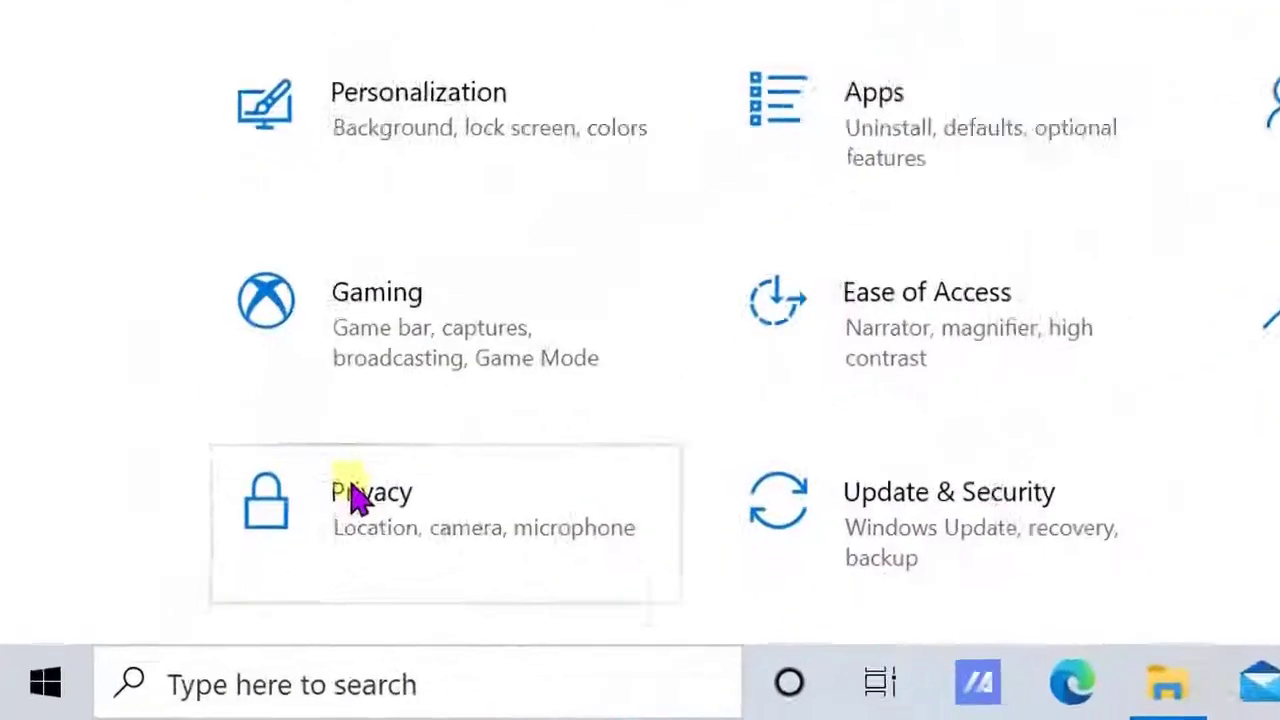
{"action": "left_click", "coordinate": [395, 515]}
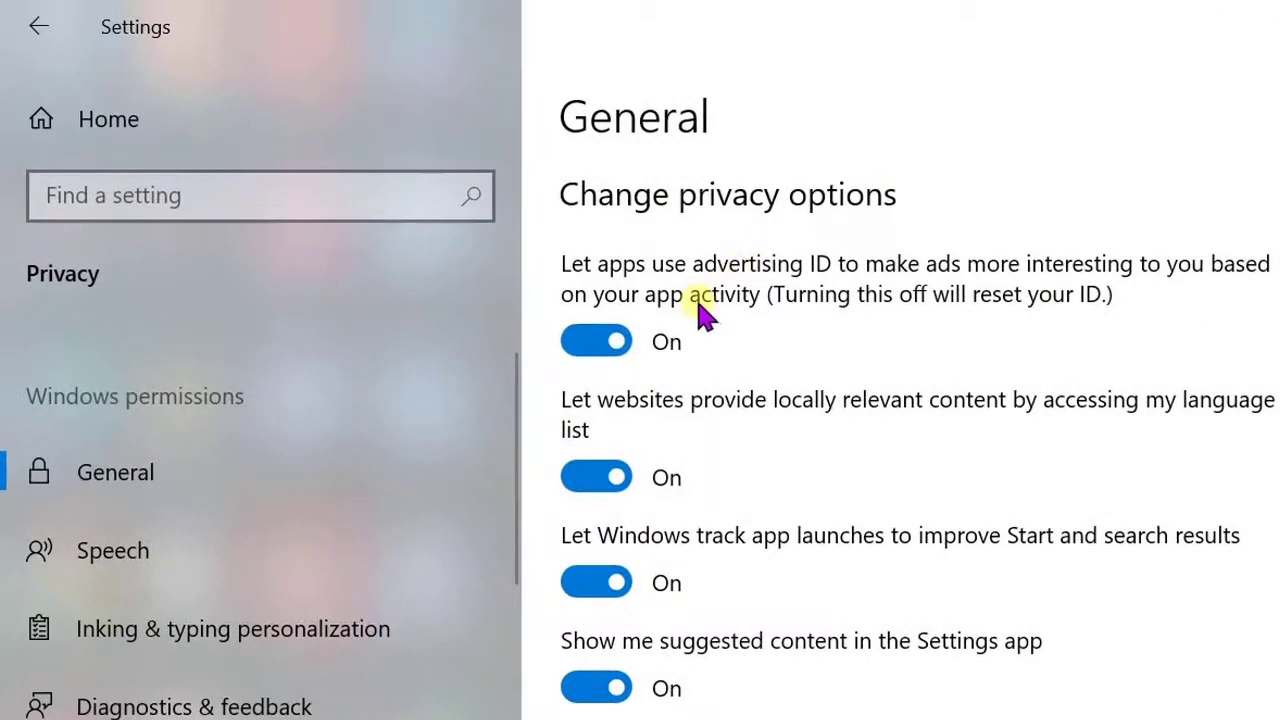
Step: Turn off advertising ID, language list access, app launch tracking and suggested content in the general privacy options, and close Settings
{"action": "left_click", "coordinate": [617, 348]}
{"action": "left_click", "coordinate": [618, 480]}
{"action": "left_click", "coordinate": [617, 583]}
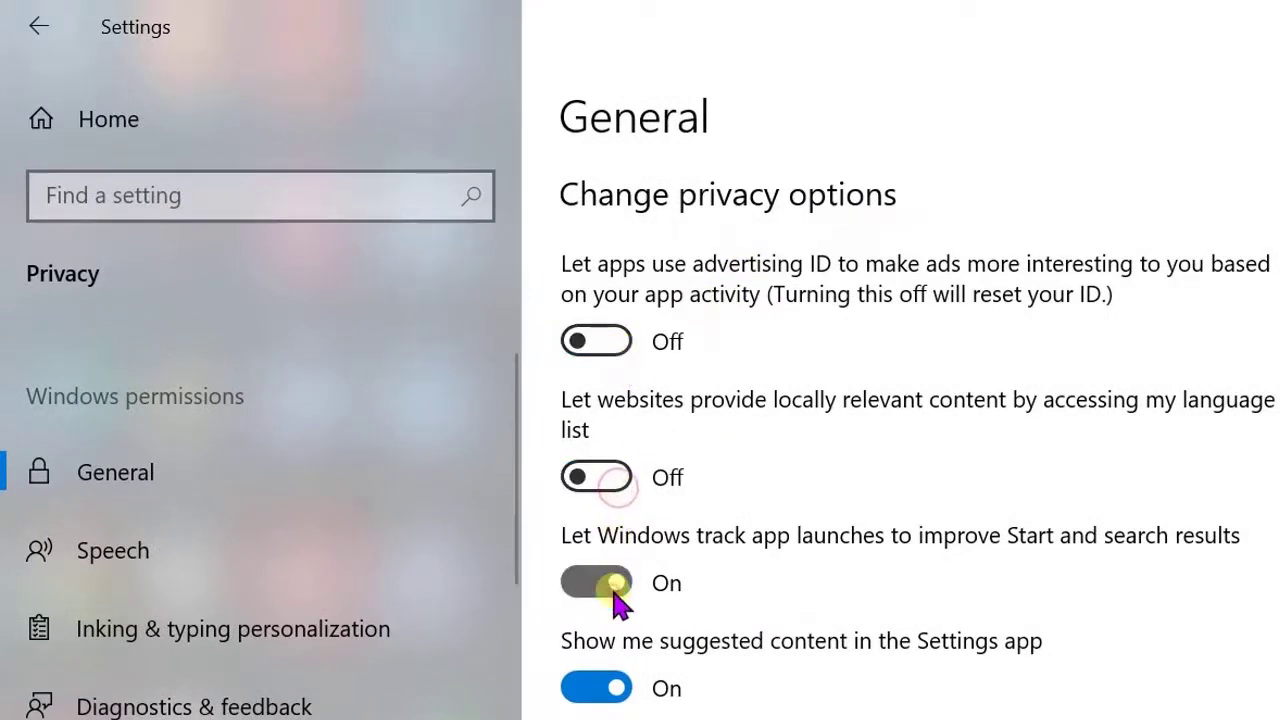
{"action": "left_click", "coordinate": [617, 687]}
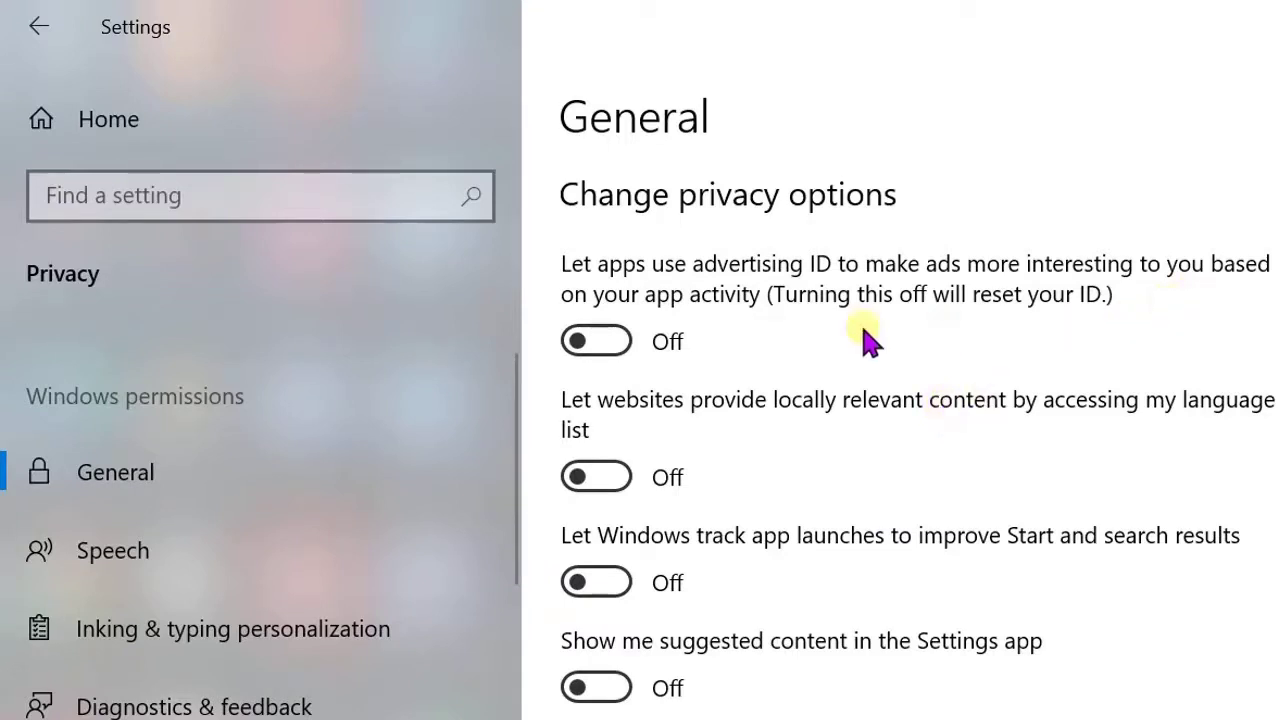
{"action": "left_click", "coordinate": [618, 352]}
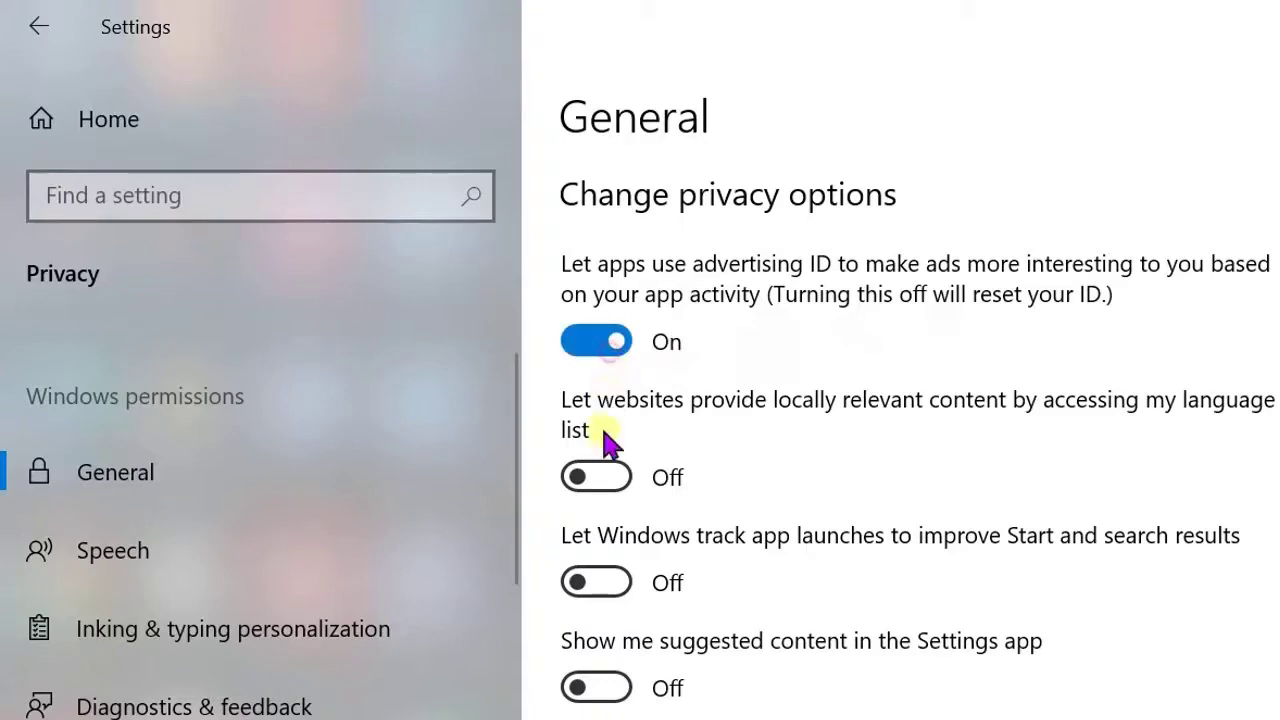
{"action": "left_click", "coordinate": [618, 345]}
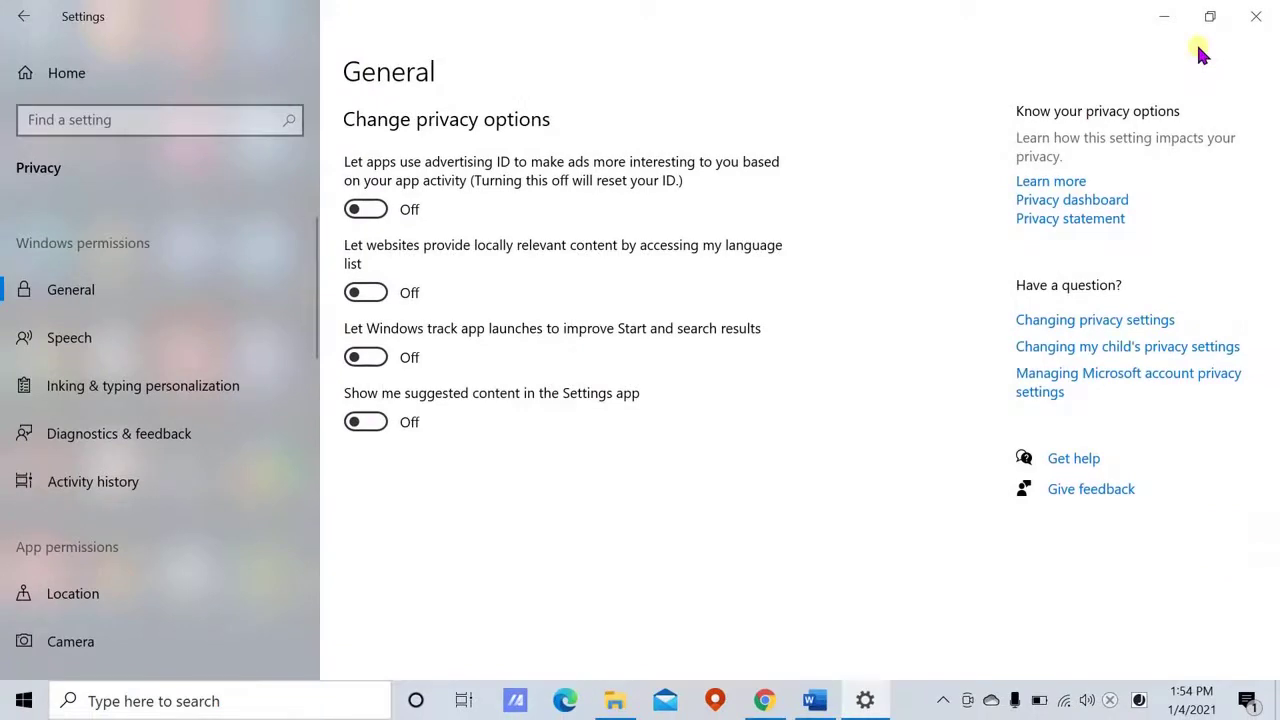
{"action": "left_click", "coordinate": [1266, 28]}
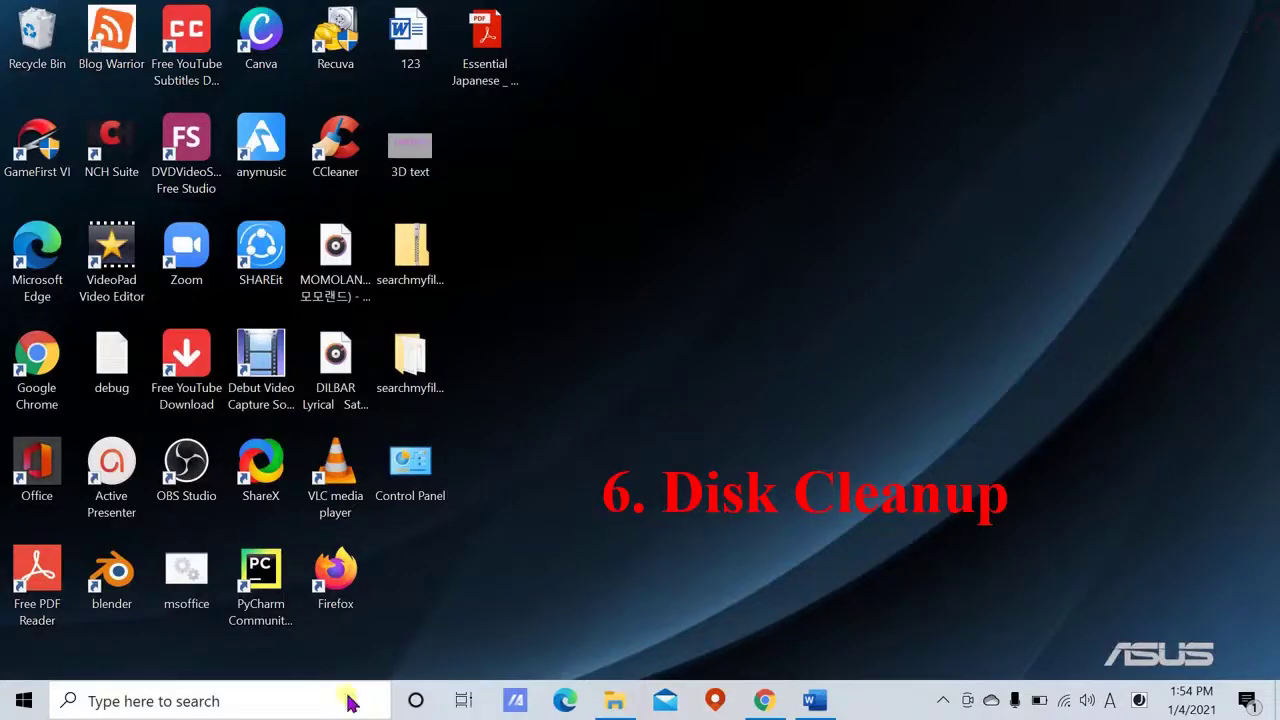
Step: Search Windows for "diskcleanup" and open the Disk Cleanup app
{"action": "left_click", "coordinate": [196, 705]}
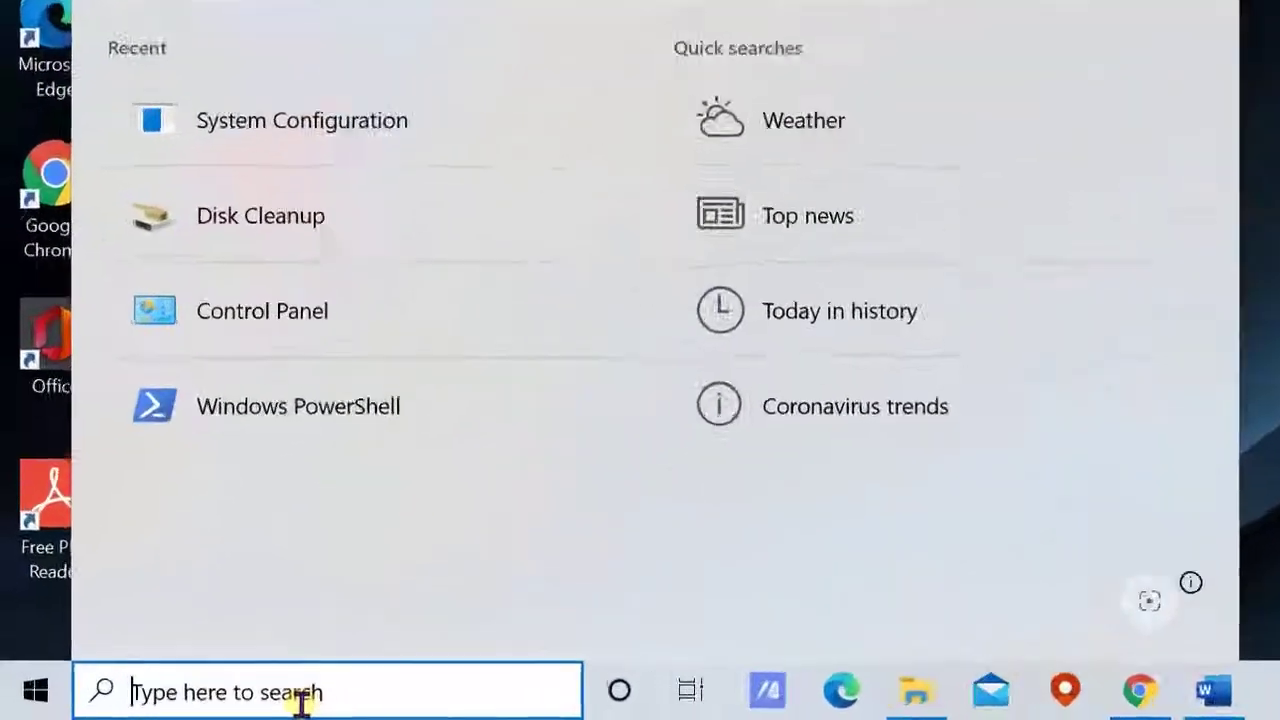
{"action": "type", "text": "diskc"}
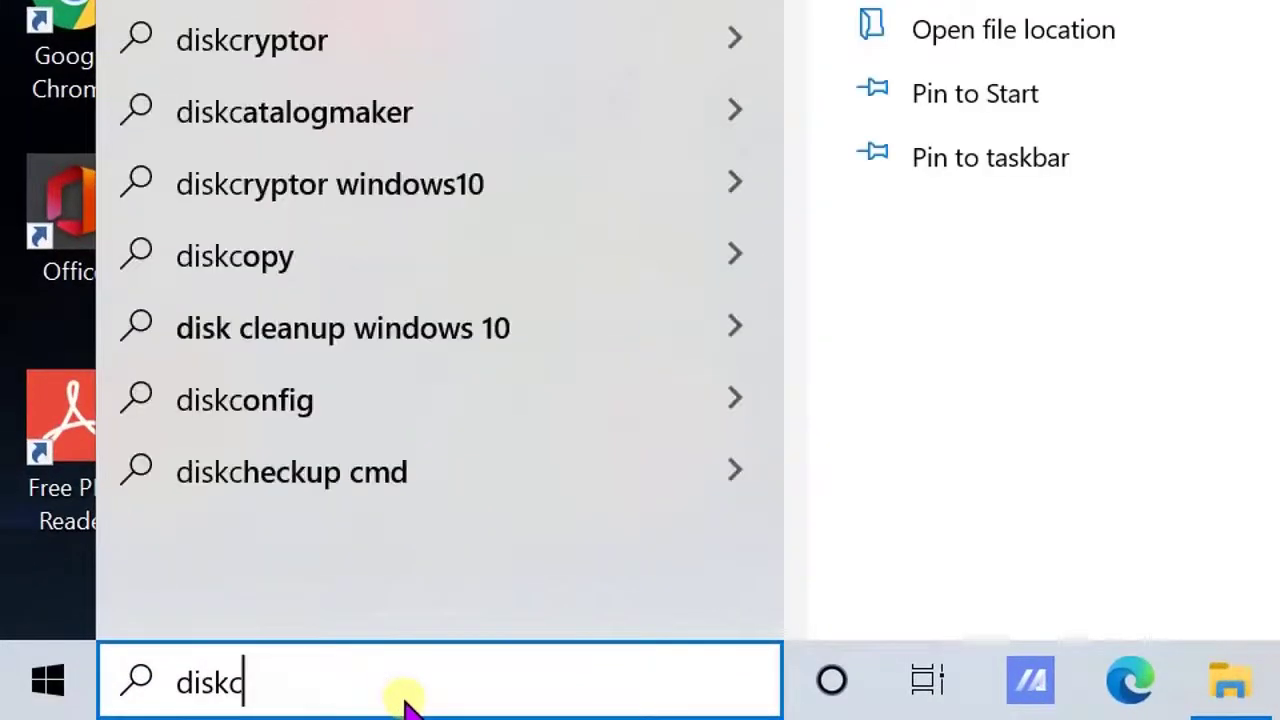
{"action": "type", "text": "leanup"}
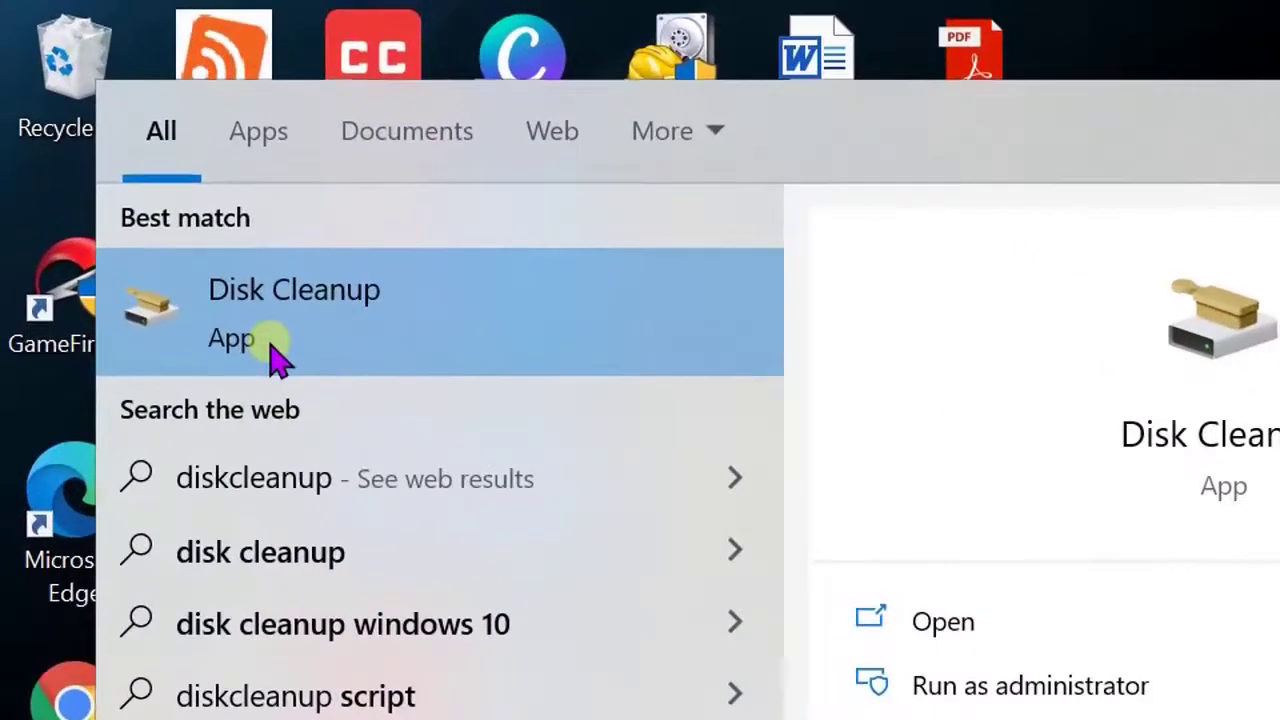
{"action": "left_click", "coordinate": [312, 342]}
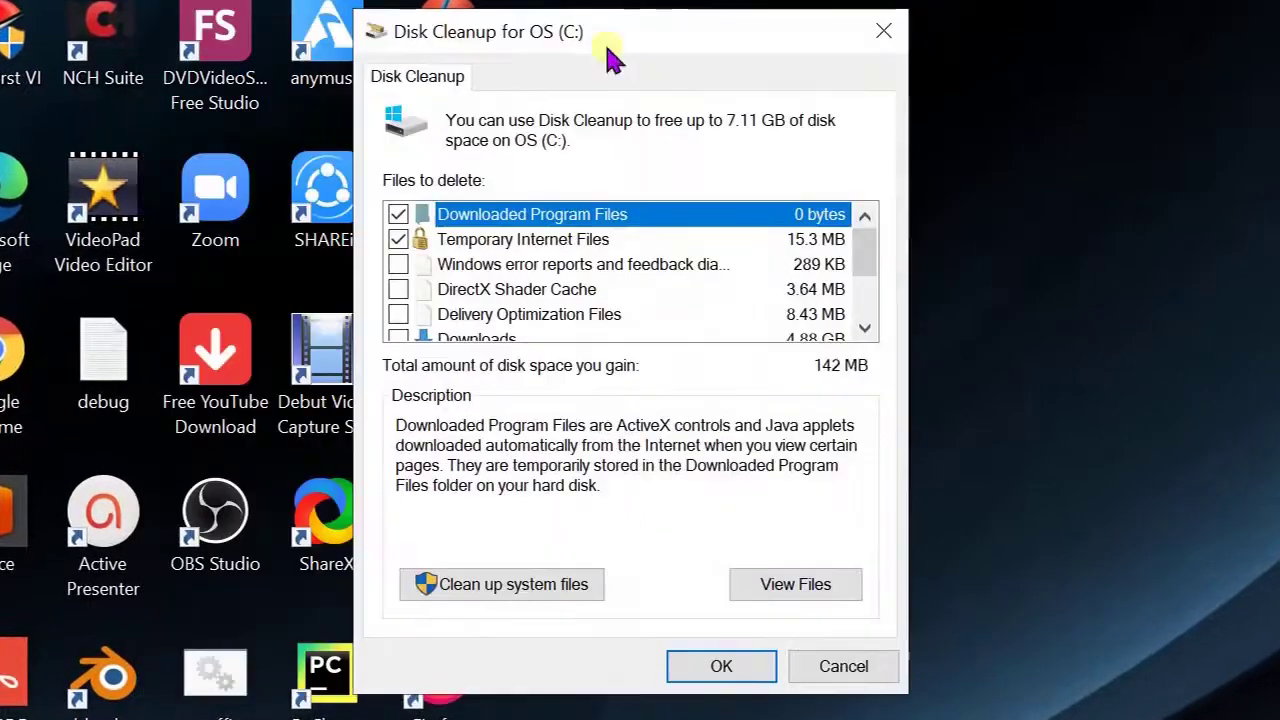
Step: Include system files in the C: drive cleanup and permanently delete the preselected file categories
{"action": "left_click", "coordinate": [530, 598]}
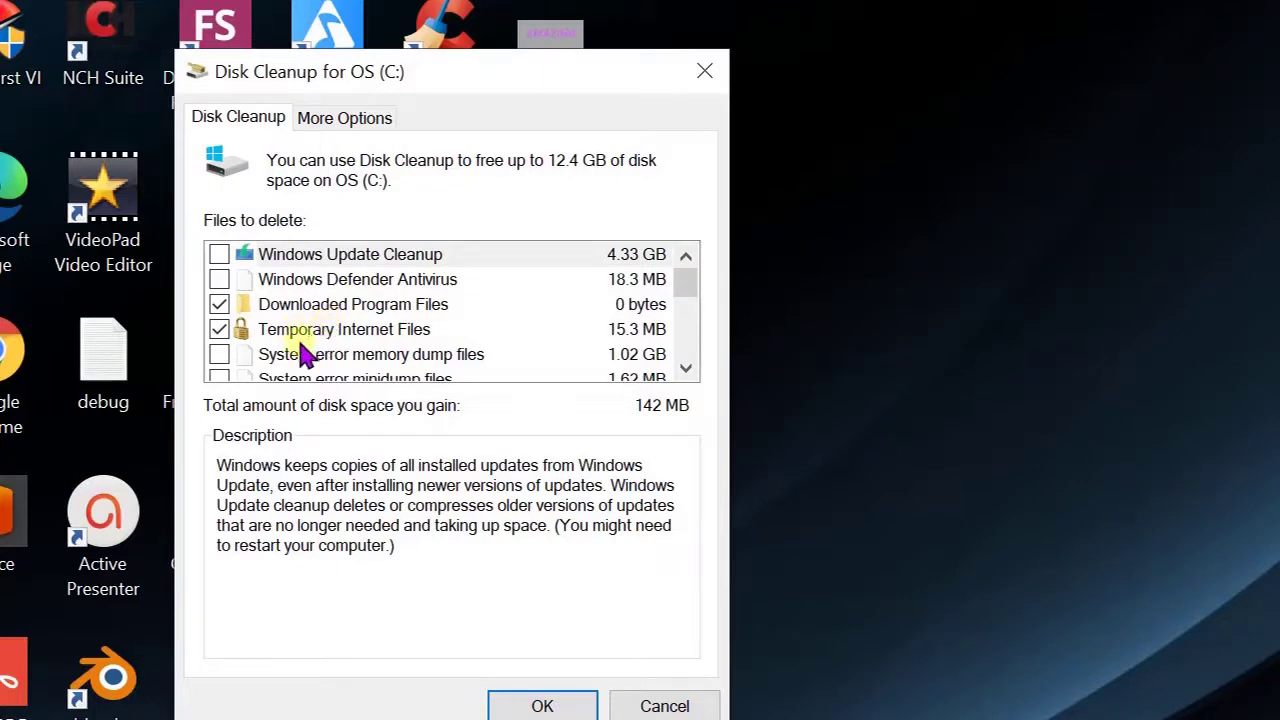
{"action": "scroll", "coordinate": [366, 345], "scroll_direction": "down", "scroll_amount": 4}
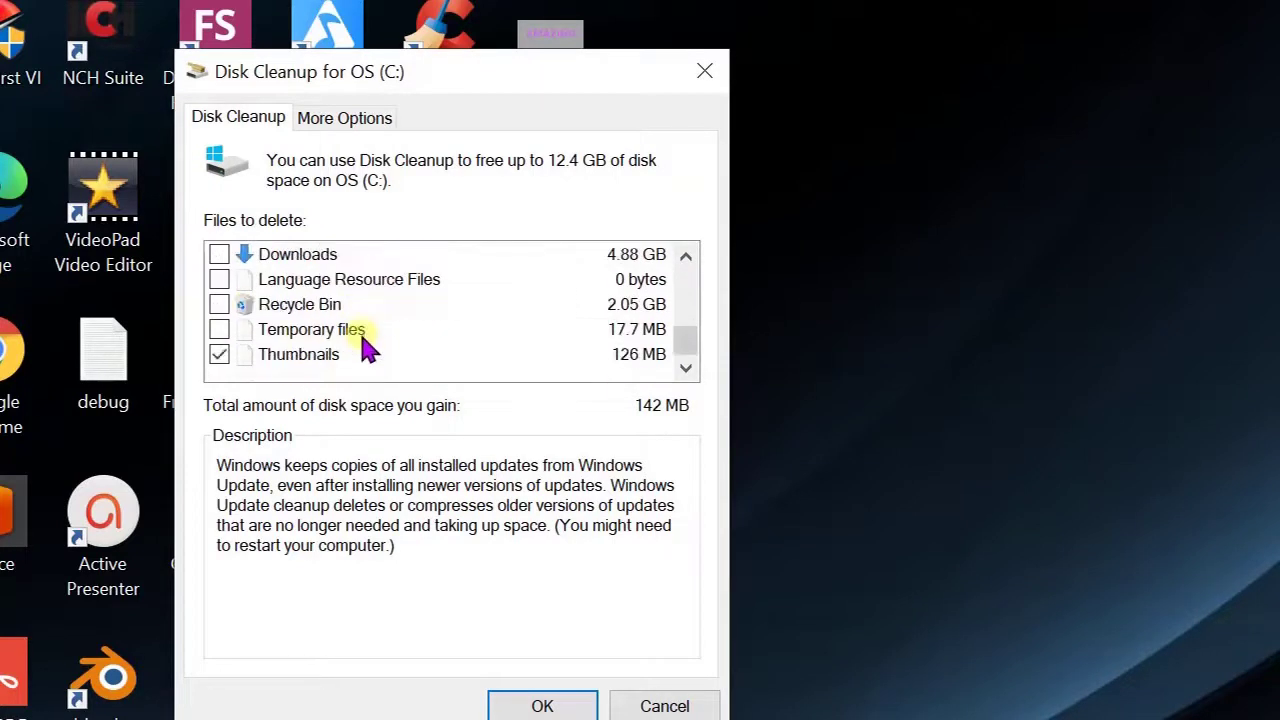
{"action": "left_click", "coordinate": [542, 706]}
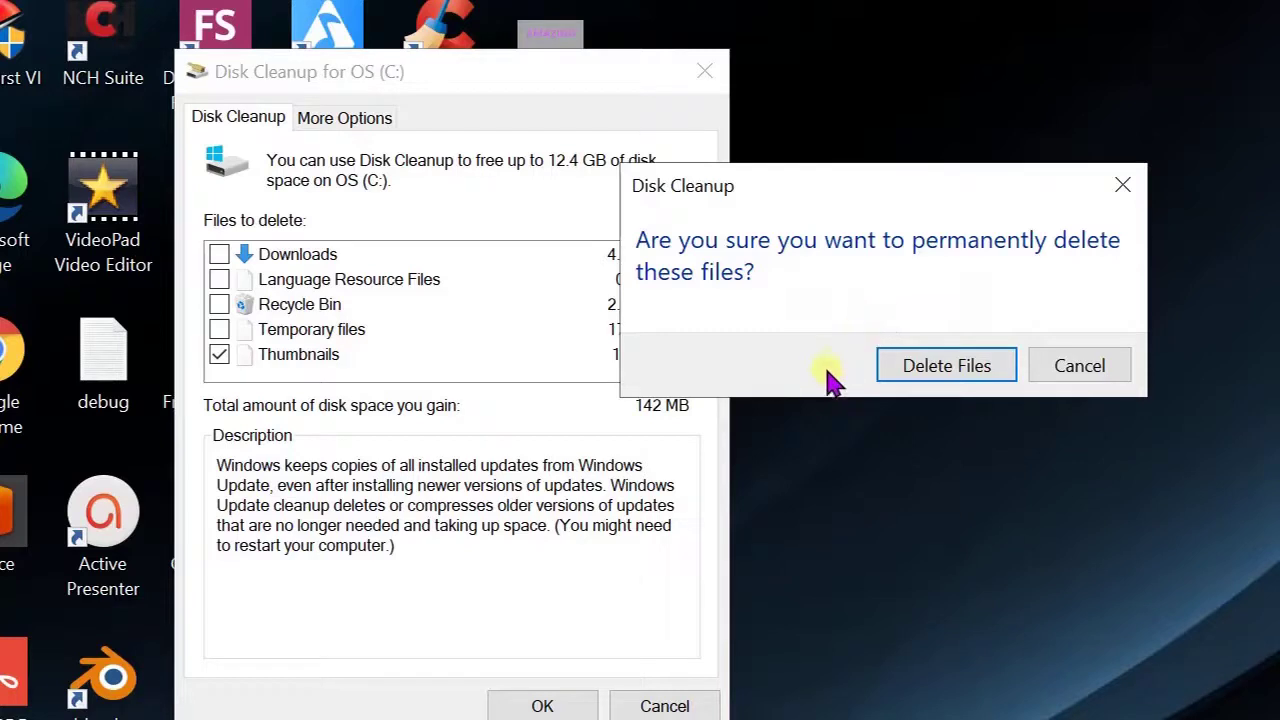
{"action": "left_click", "coordinate": [975, 378]}
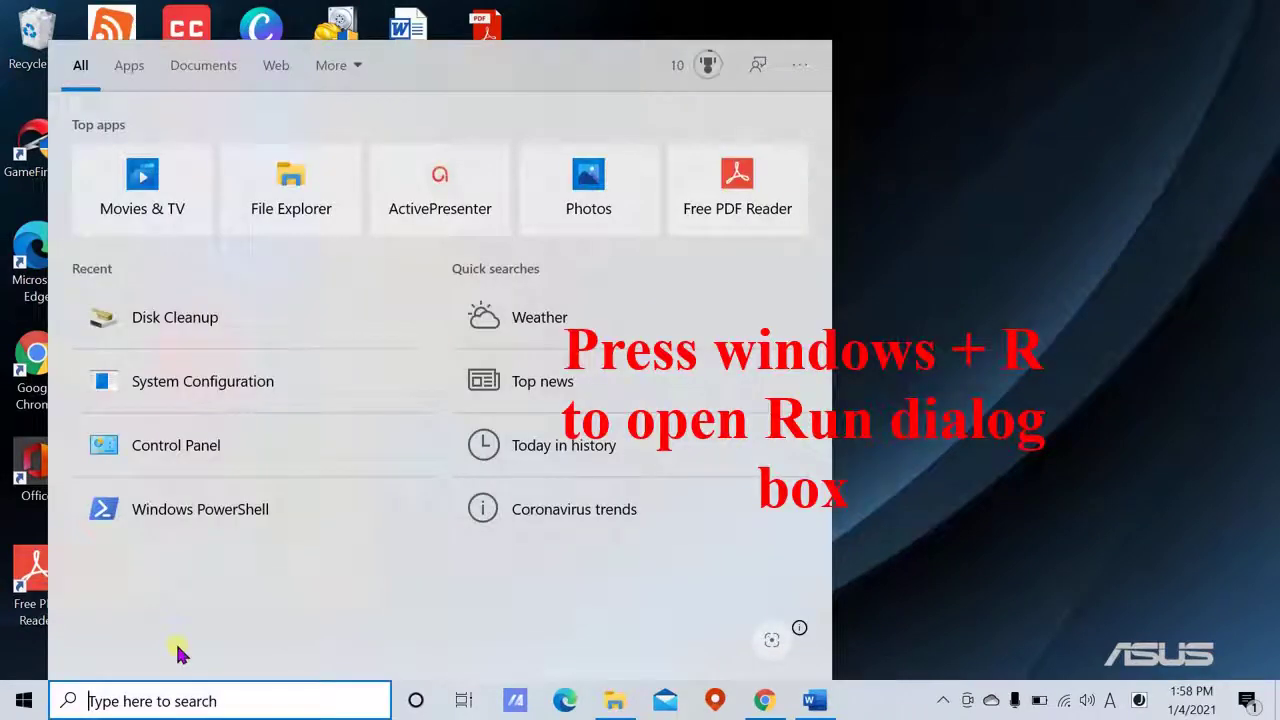
Step: Open the user's temporary files folder by running %temp% from the Run dialog
{"action": "key", "text": "super+r"}
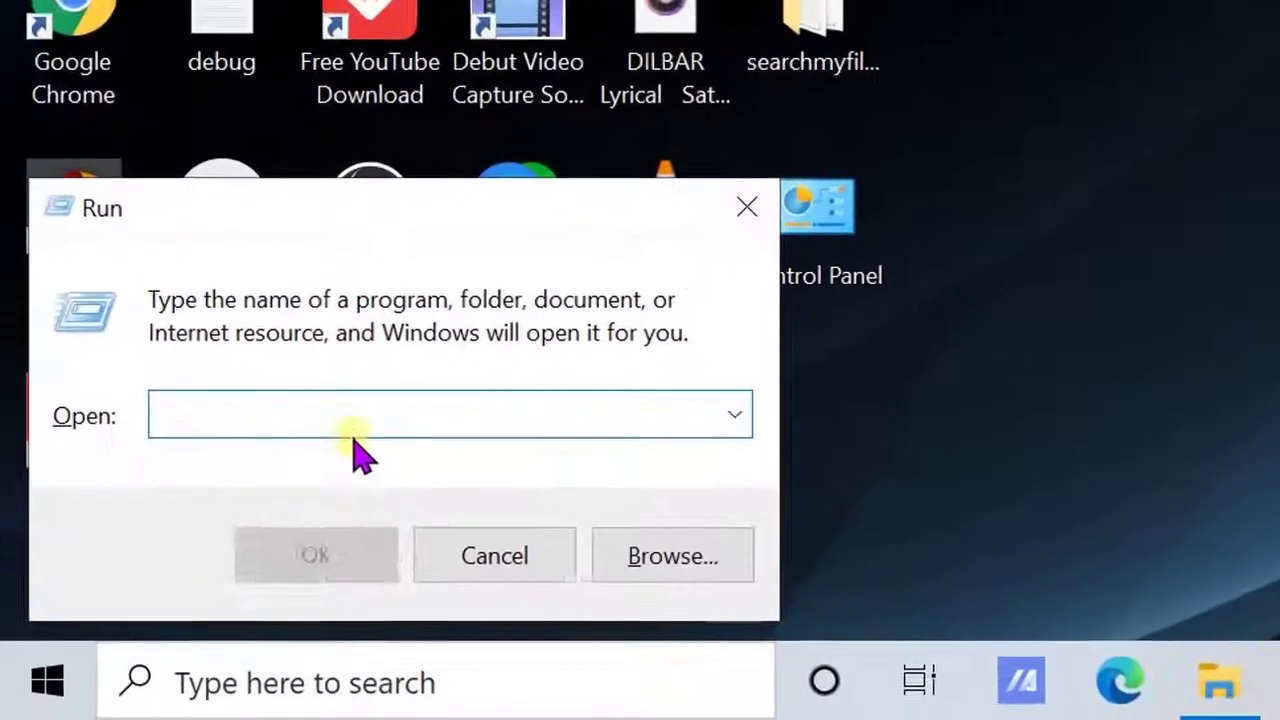
{"action": "type", "text": "%temp"}
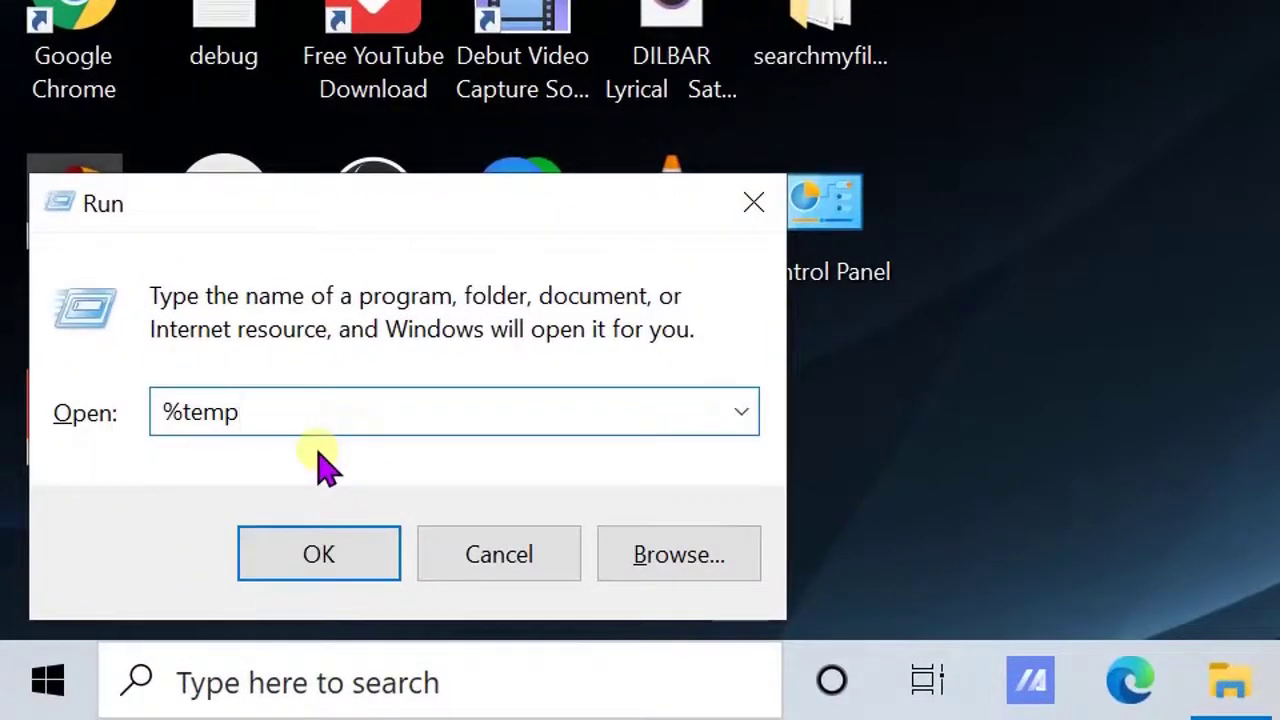
{"action": "type", "text": "%"}
{"action": "key", "text": "Return"}
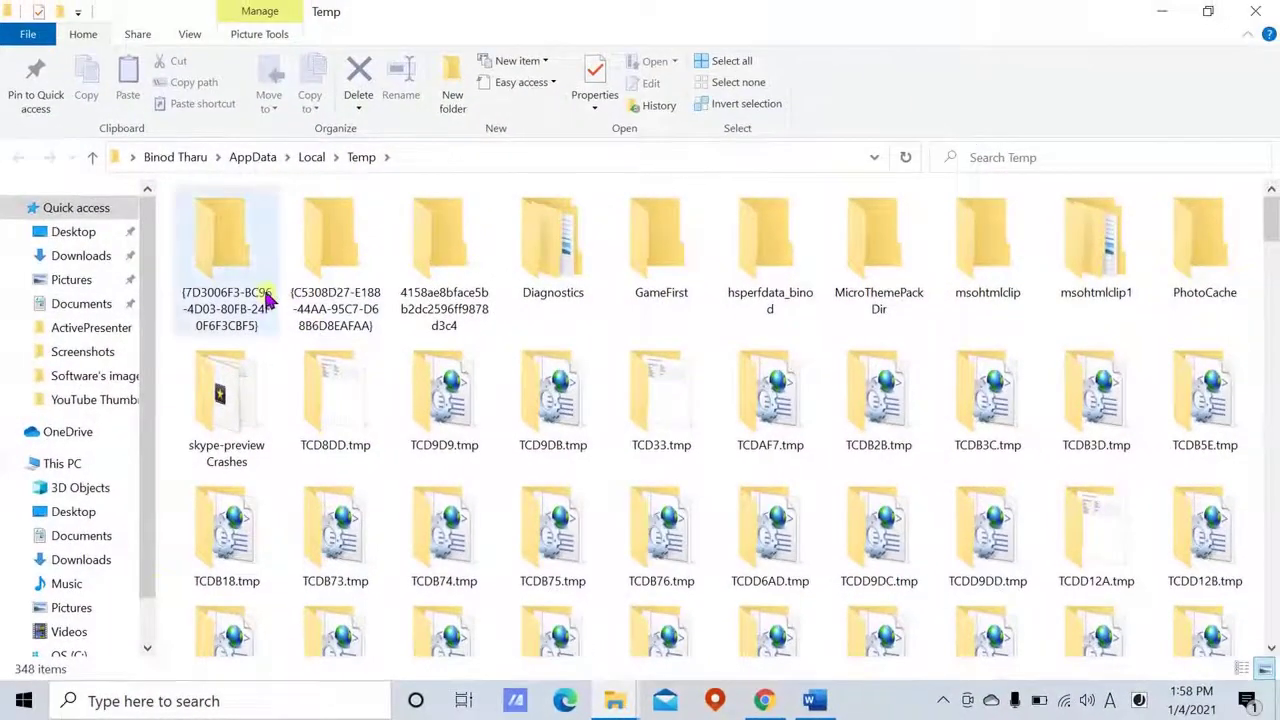
Step: Look through the Temp folder, then select all its files and folders and delete them
{"action": "scroll", "coordinate": [395, 338], "scroll_direction": "down", "scroll_amount": 20}
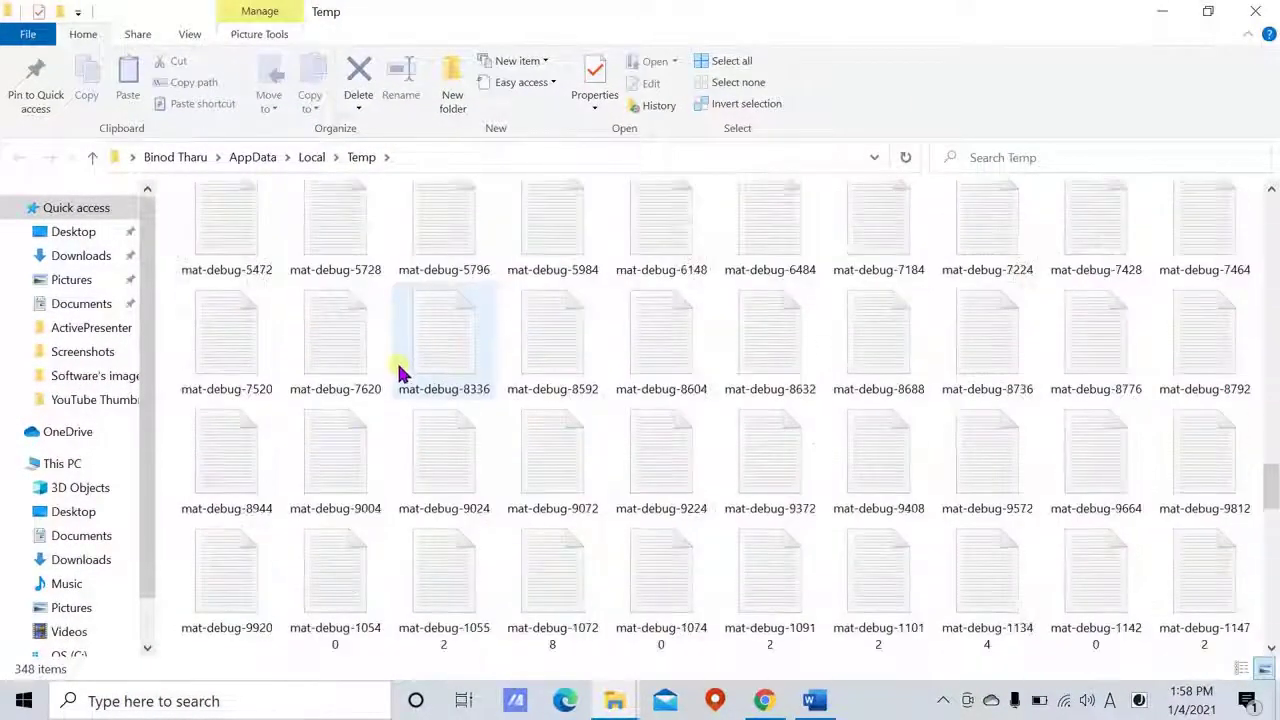
{"action": "scroll", "coordinate": [400, 366], "scroll_direction": "up", "scroll_amount": 10}
{"action": "scroll", "coordinate": [380, 303], "scroll_direction": "up", "scroll_amount": 5}
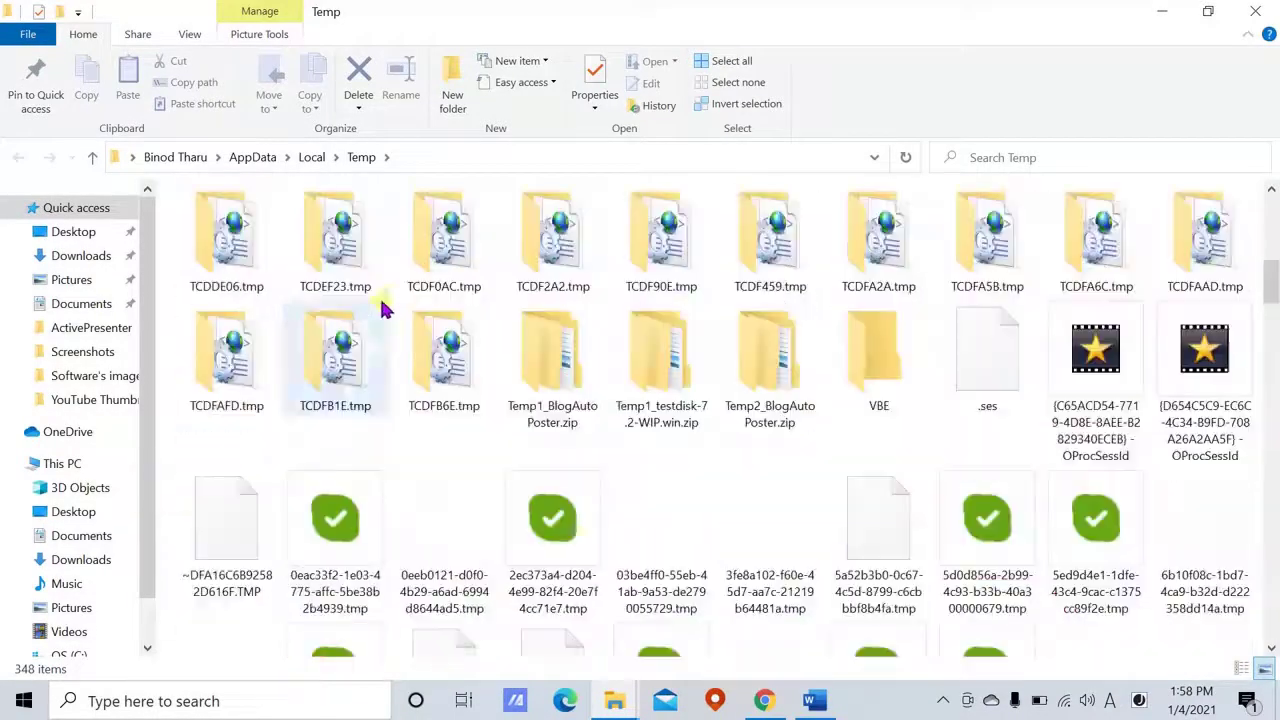
{"action": "scroll", "coordinate": [397, 305], "scroll_direction": "down", "scroll_amount": 5}
{"action": "scroll", "coordinate": [397, 305], "scroll_direction": "up", "scroll_amount": 10}
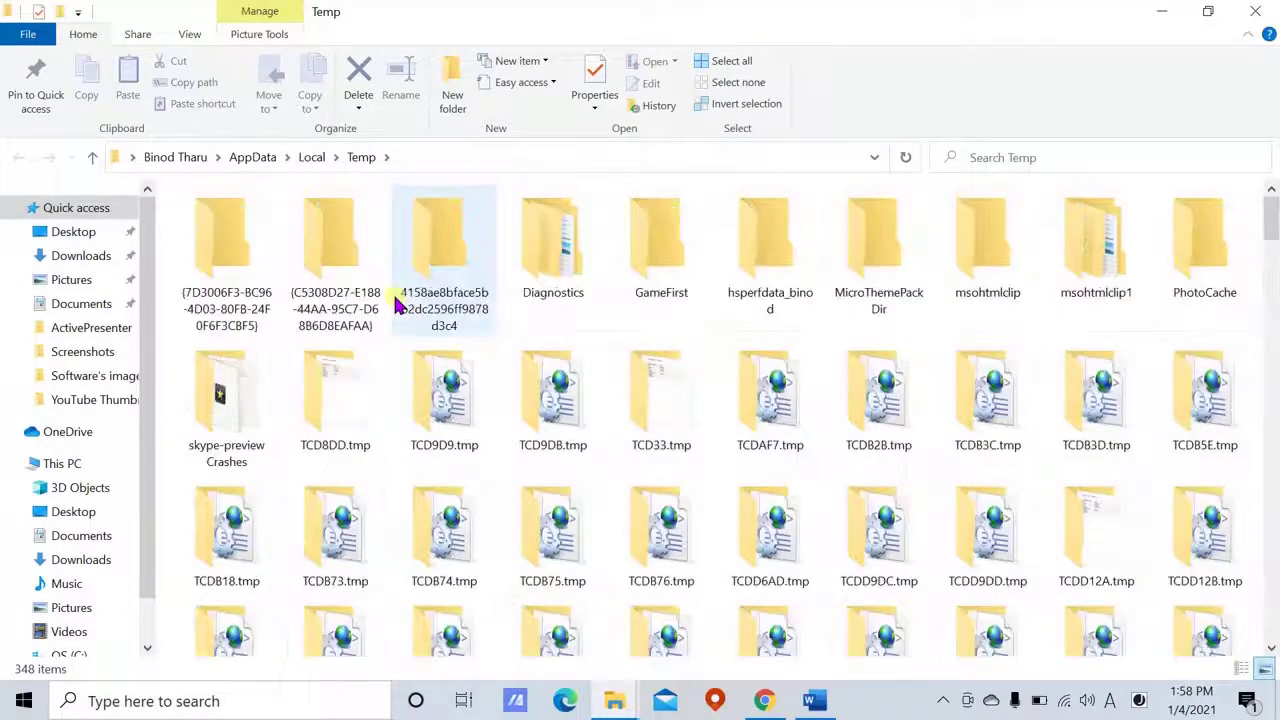
{"action": "key", "text": "ctrl+a"}
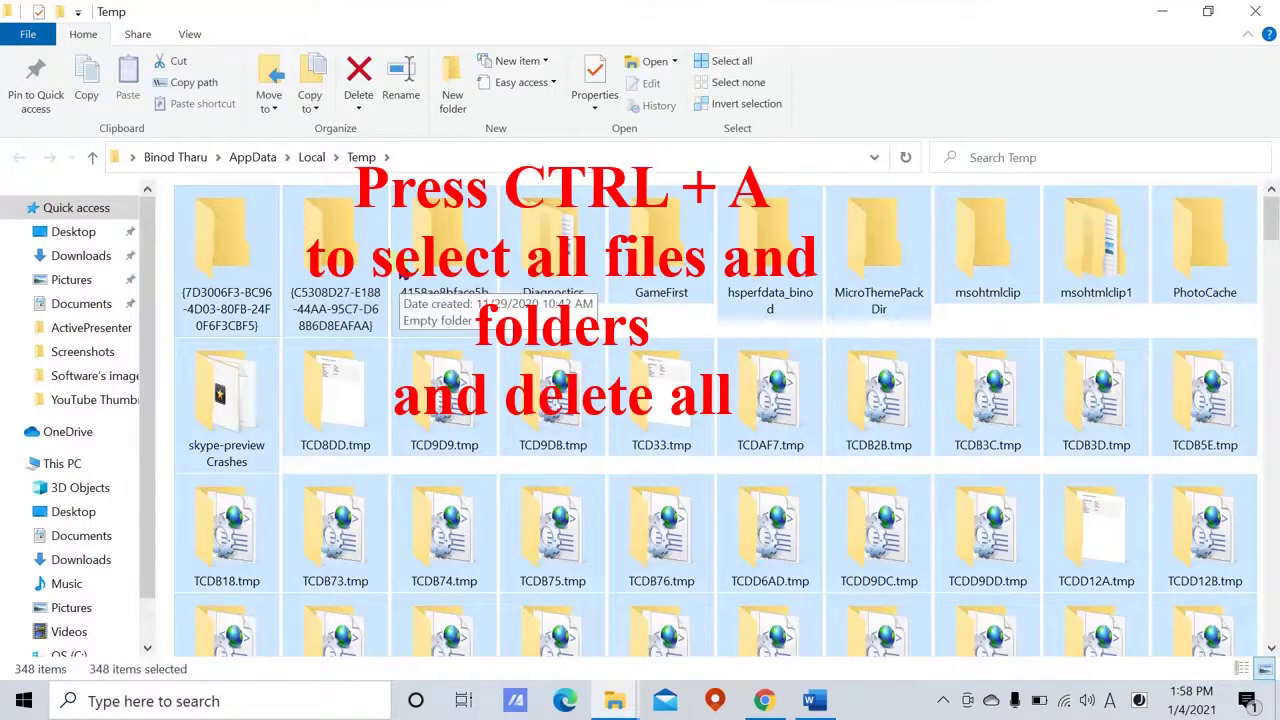
{"action": "right_click", "coordinate": [400, 270]}
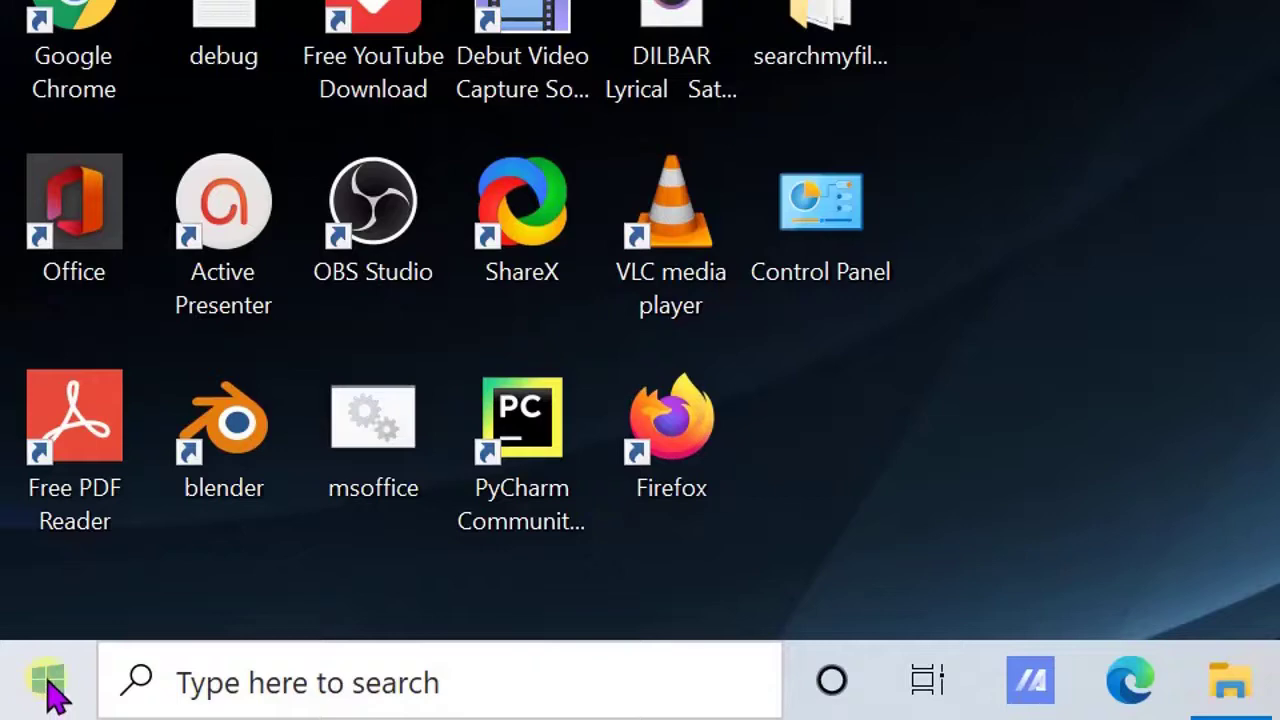
Step: Review the update status on the Windows Update page under Update & Security, and close Settings
{"action": "left_click", "coordinate": [48, 684]}
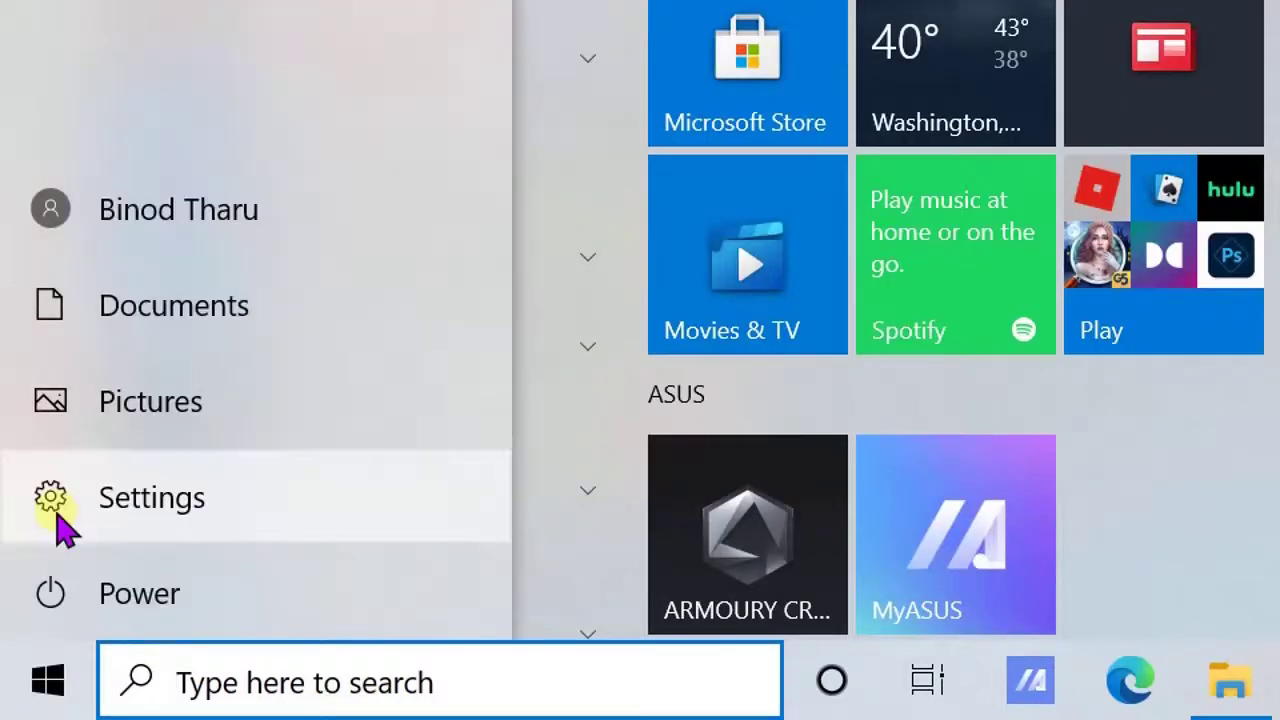
{"action": "left_click", "coordinate": [60, 522]}
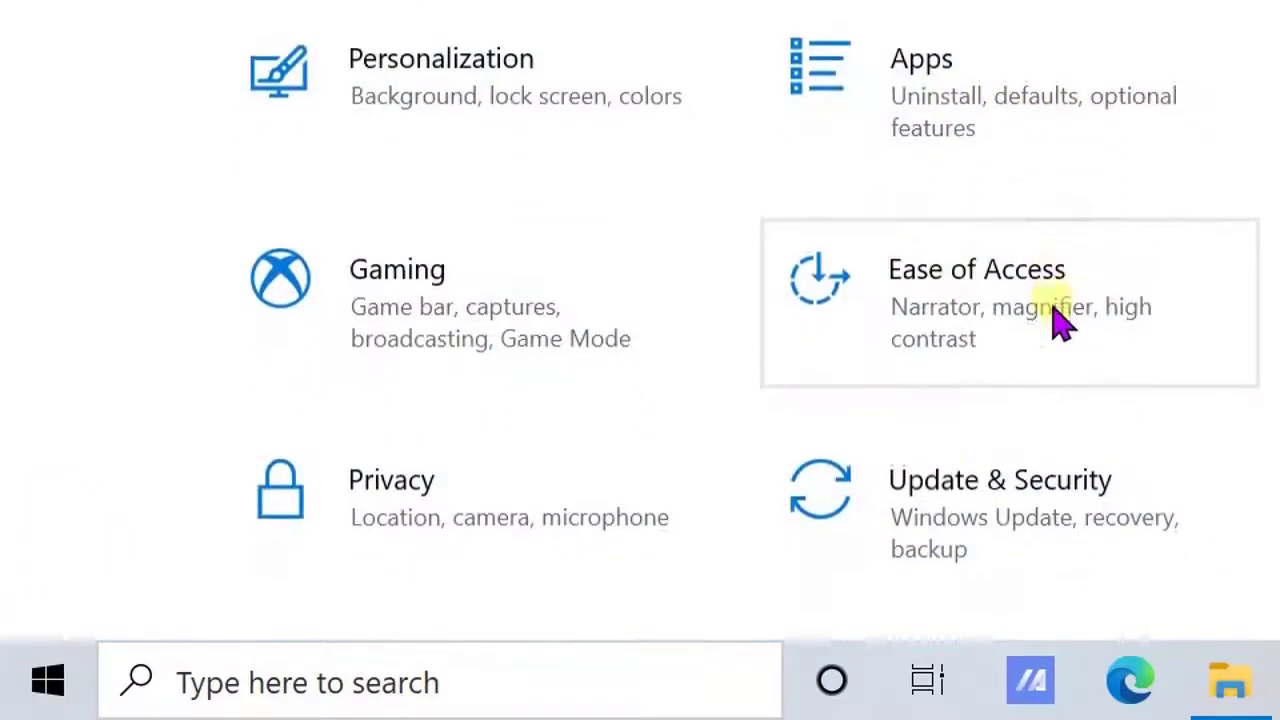
{"action": "left_click", "coordinate": [952, 530]}
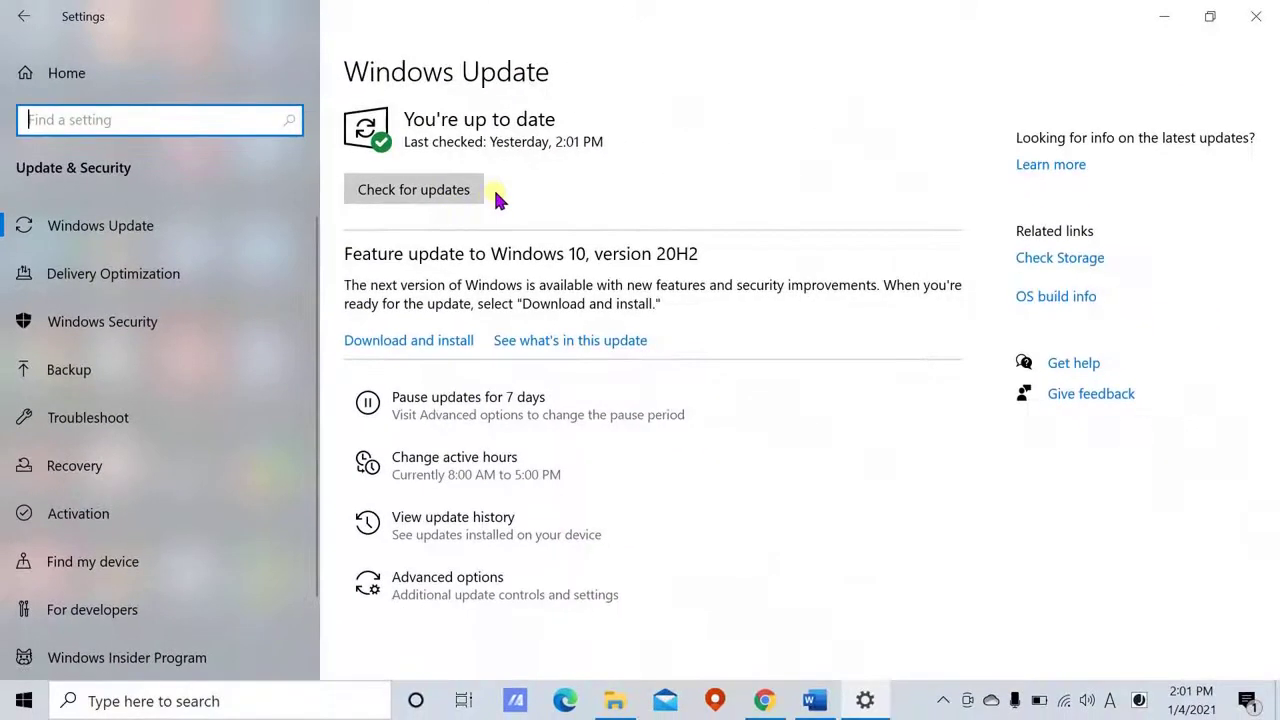
{"action": "left_click", "coordinate": [1256, 14]}
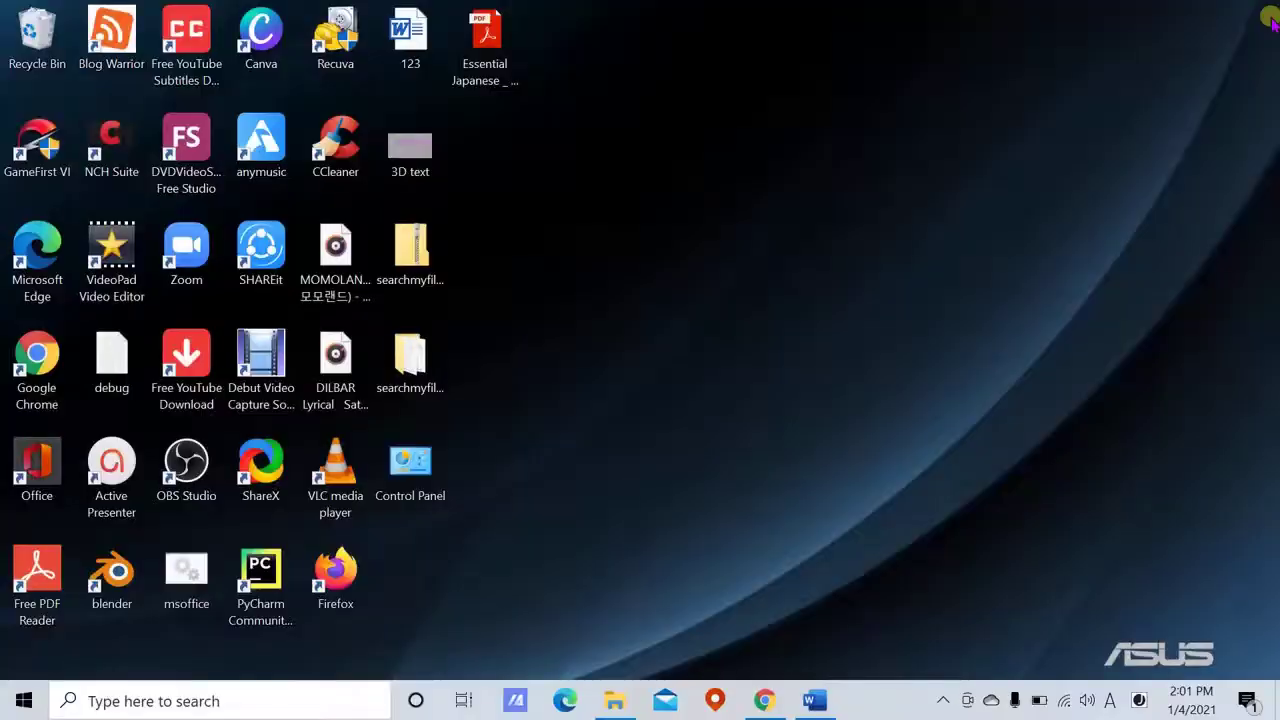